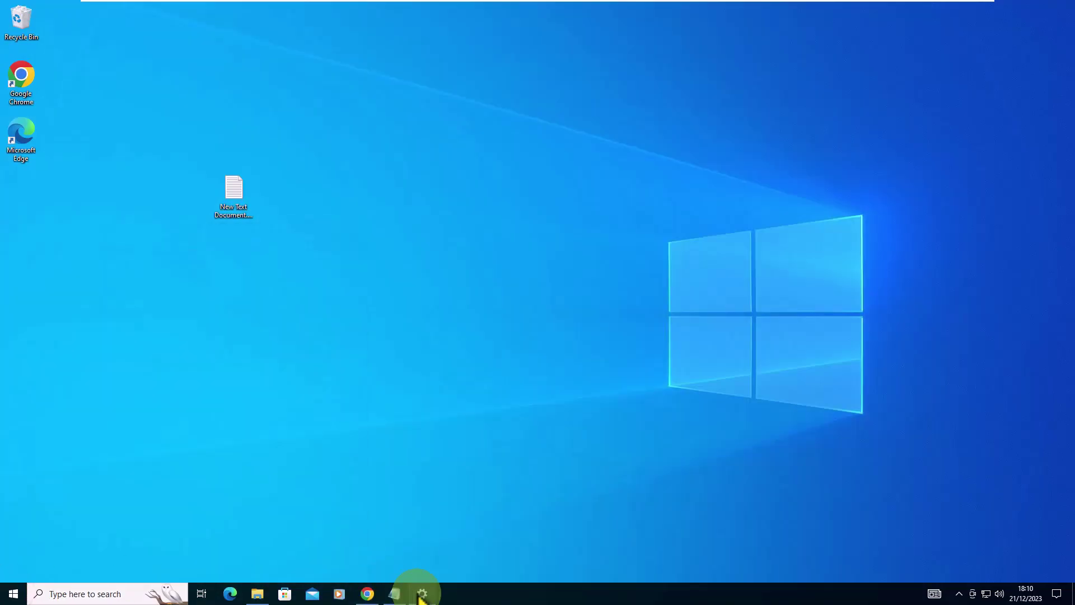
- Confirm the PC runs Windows 10 Pro 22H2, then copy the Windows 11 download link from Notepad
{"action": "left_click", "coordinate": [421, 595]}
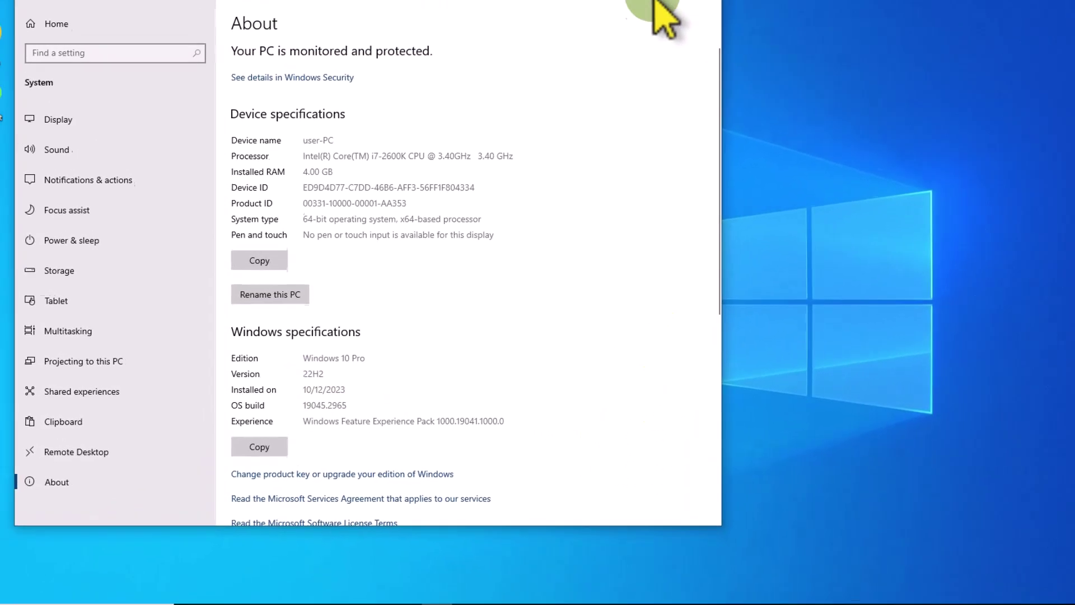
{"action": "left_click", "coordinate": [714, 1]}
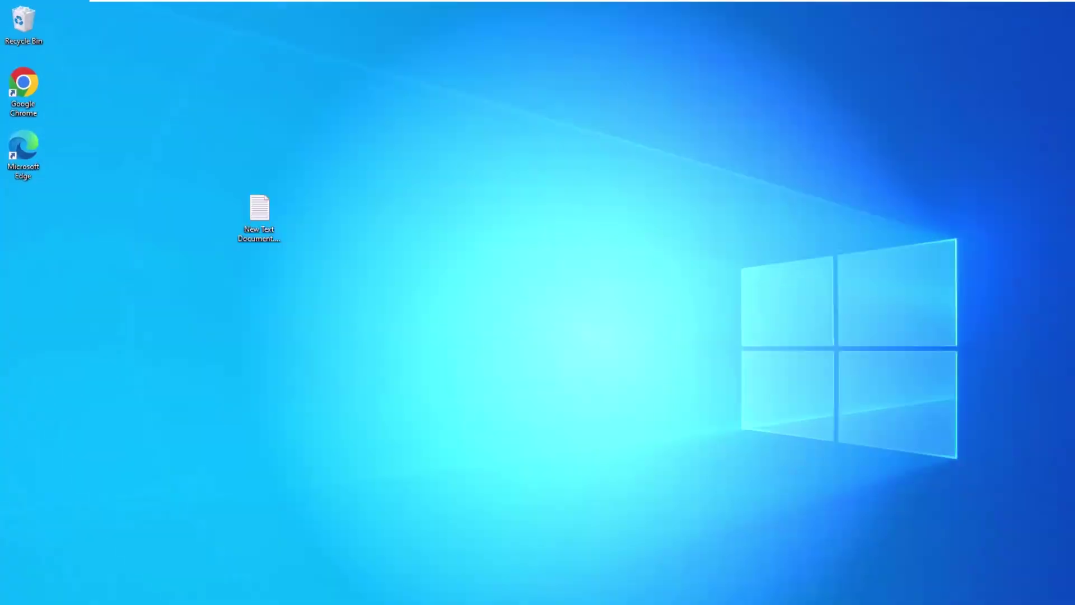
{"action": "left_click", "coordinate": [395, 593]}
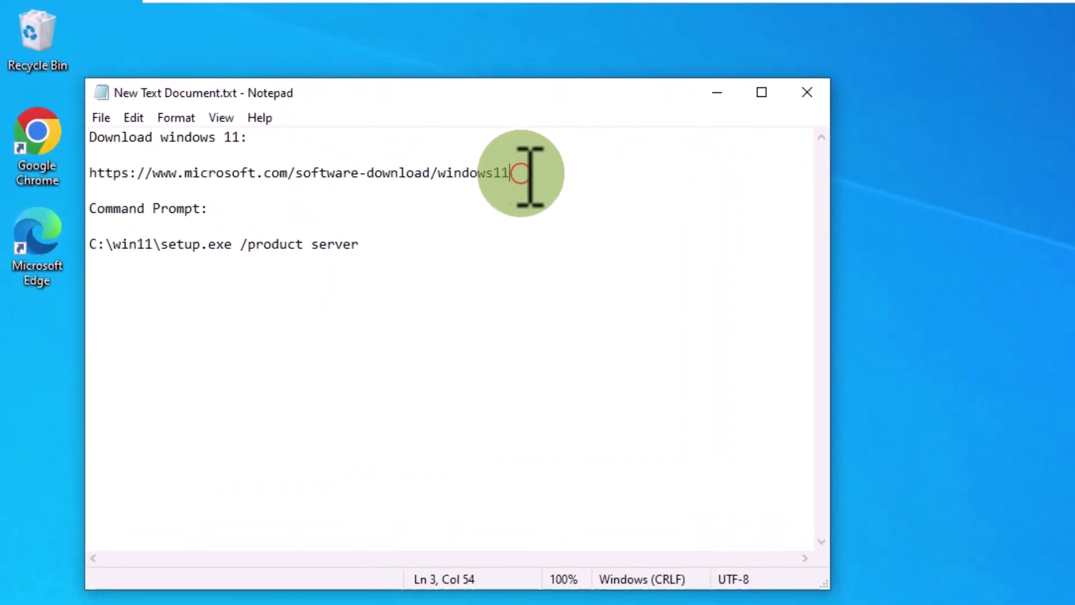
{"action": "left_click_drag", "start_coordinate": [520, 174], "coordinate": [105, 174]}
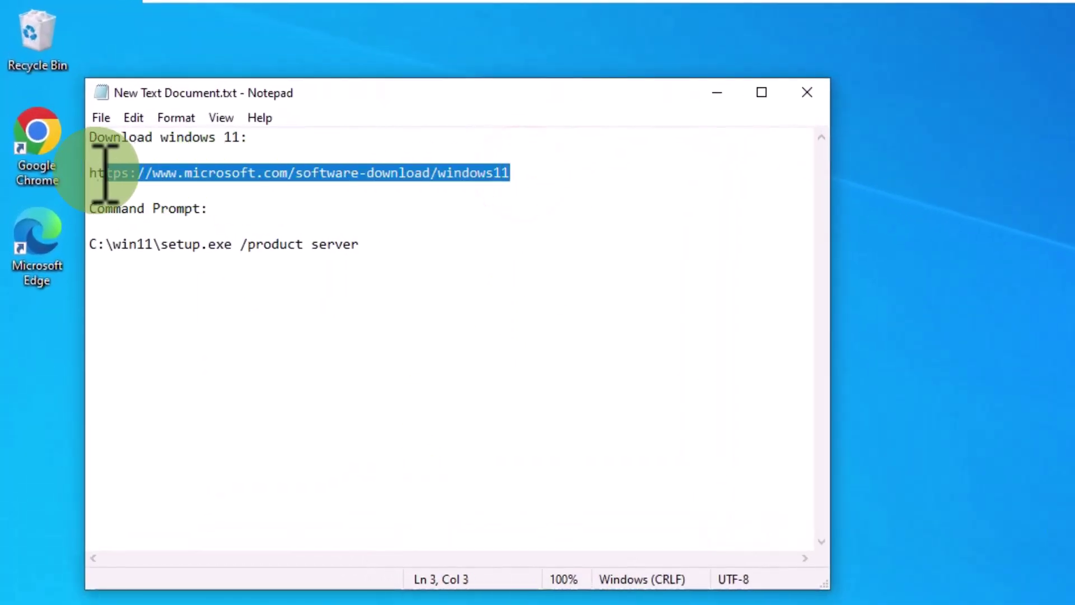
{"action": "right_click", "coordinate": [448, 174]}
{"action": "left_click", "coordinate": [485, 228]}
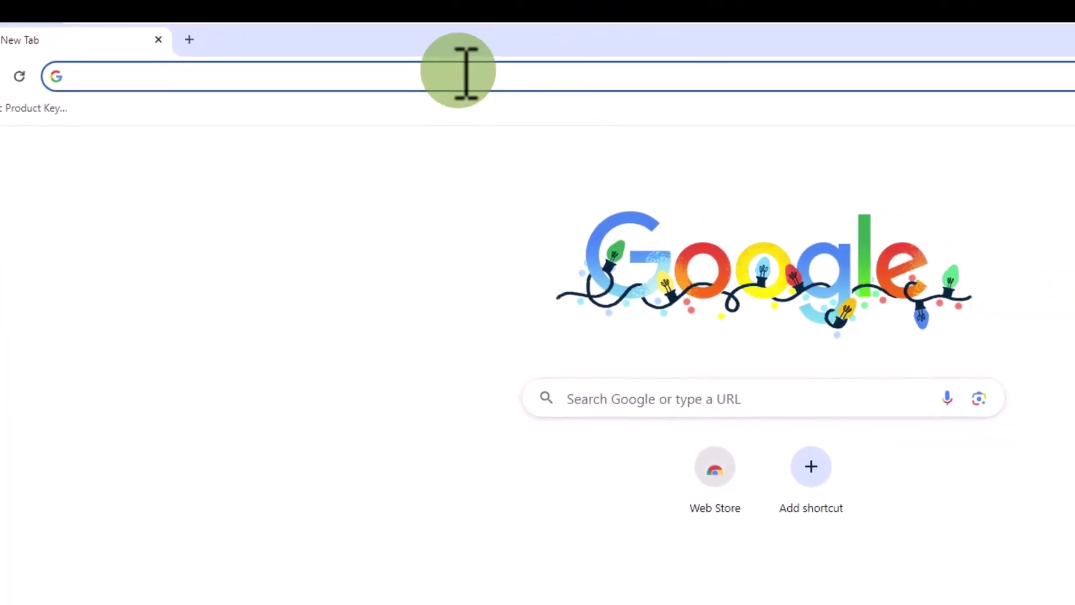
- Open the pasted download page and request the Windows 11 multi-edition ISO
{"action": "right_click", "coordinate": [459, 72]}
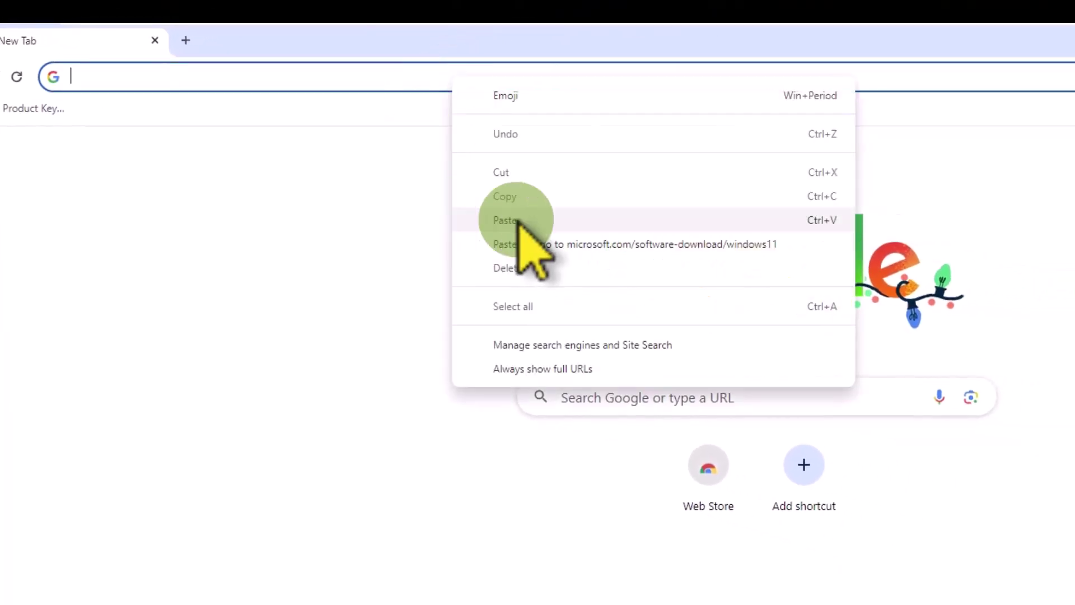
{"action": "left_click", "coordinate": [521, 244]}
{"action": "scroll", "coordinate": [683, 576], "scroll_direction": "down", "scroll_amount": 7}
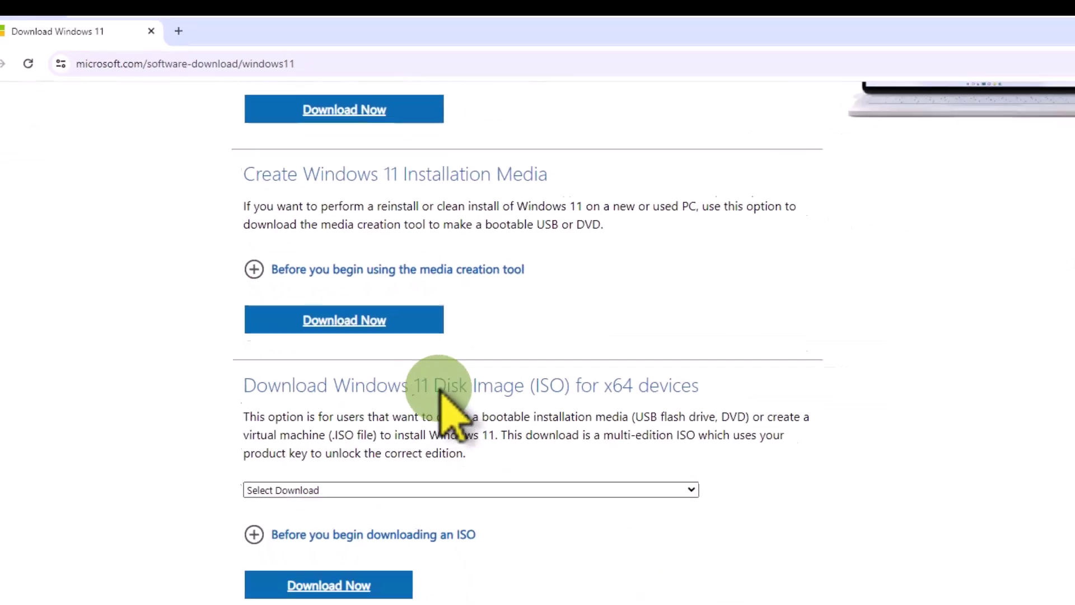
{"action": "left_click", "coordinate": [690, 489]}
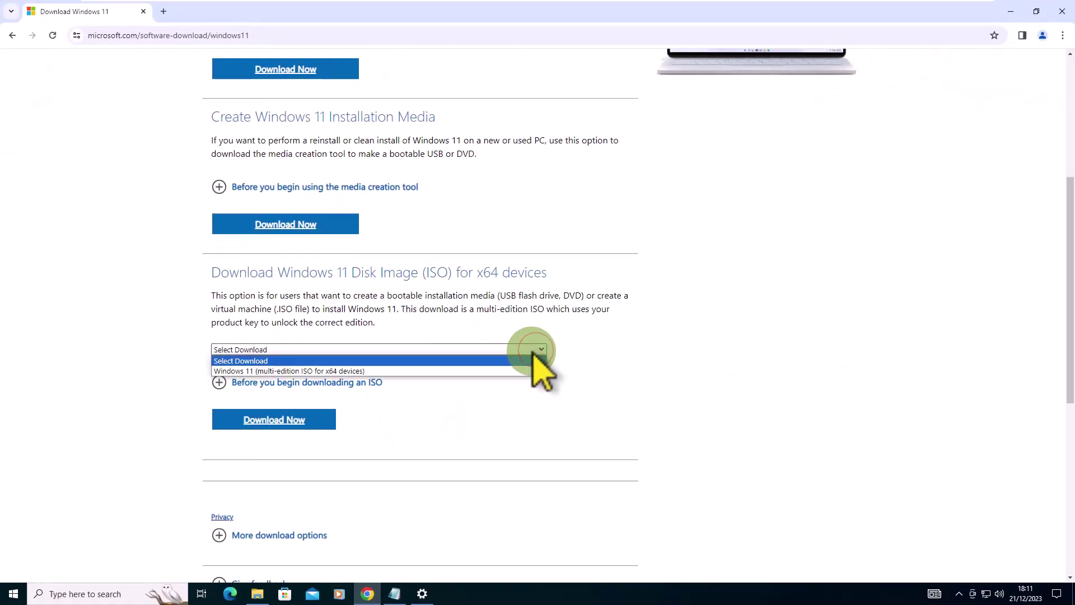
{"action": "left_click", "coordinate": [305, 371]}
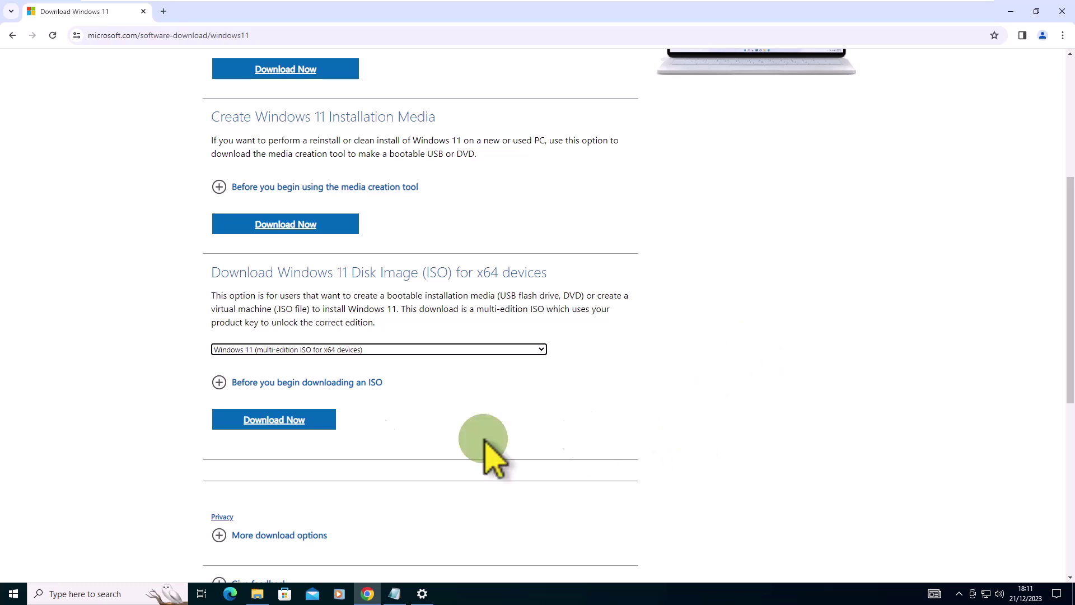
{"action": "left_click", "coordinate": [274, 419]}
- Confirm English (United States) as the language and start the 64-bit download
{"action": "left_click", "coordinate": [420, 255]}
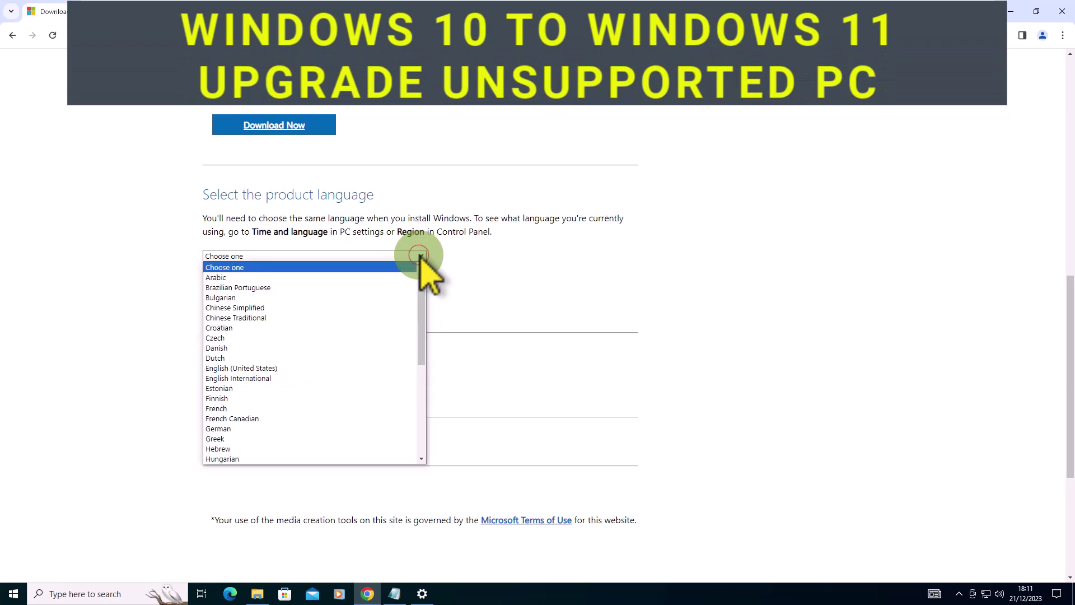
{"action": "left_click", "coordinate": [340, 368]}
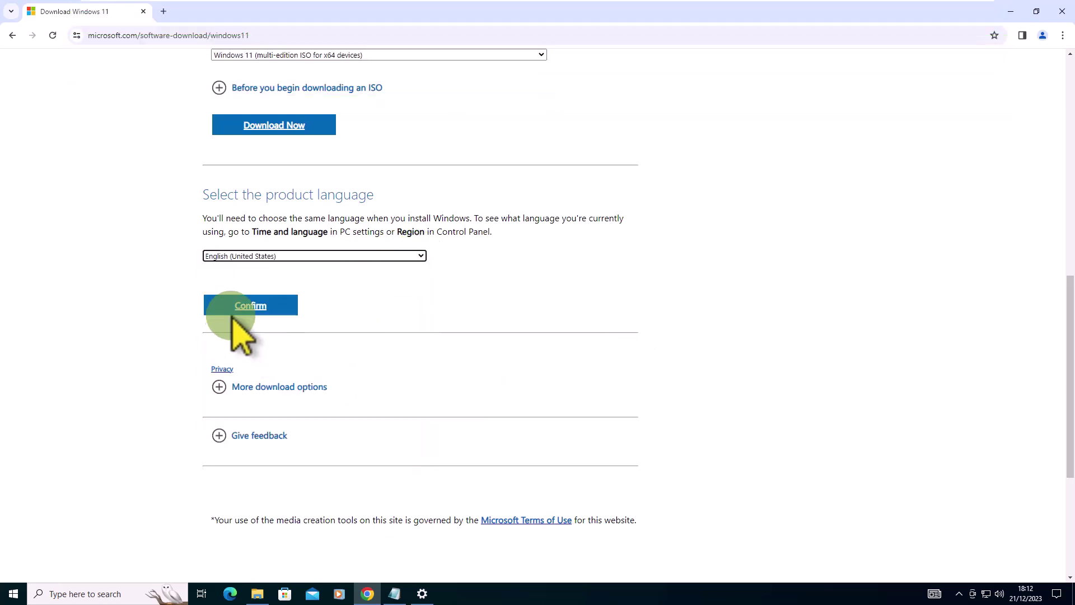
{"action": "left_click", "coordinate": [250, 305]}
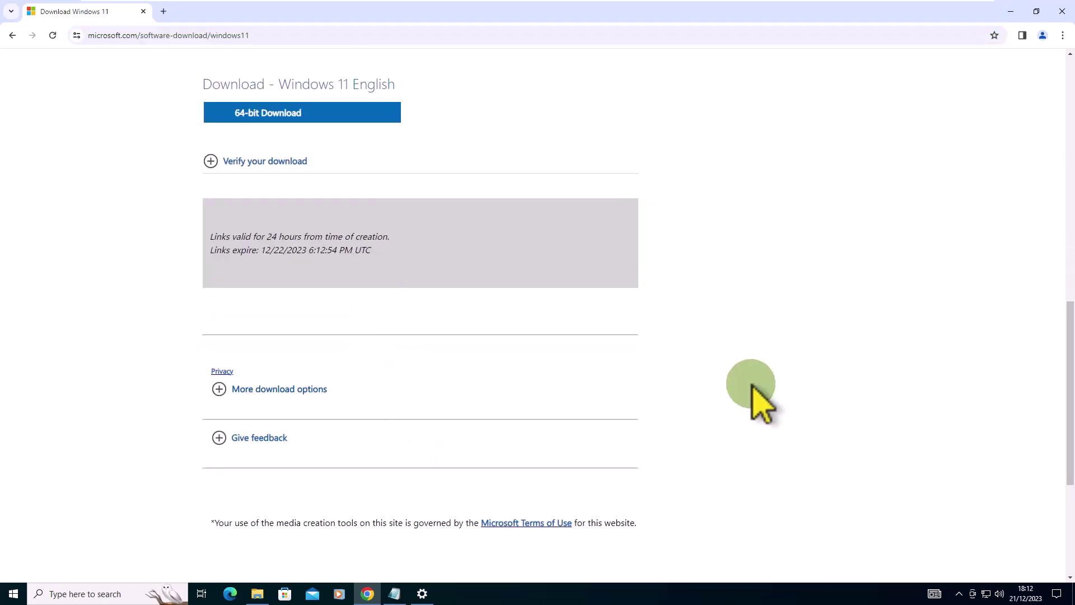
{"action": "scroll", "coordinate": [448, 344], "scroll_direction": "up", "scroll_amount": 3}
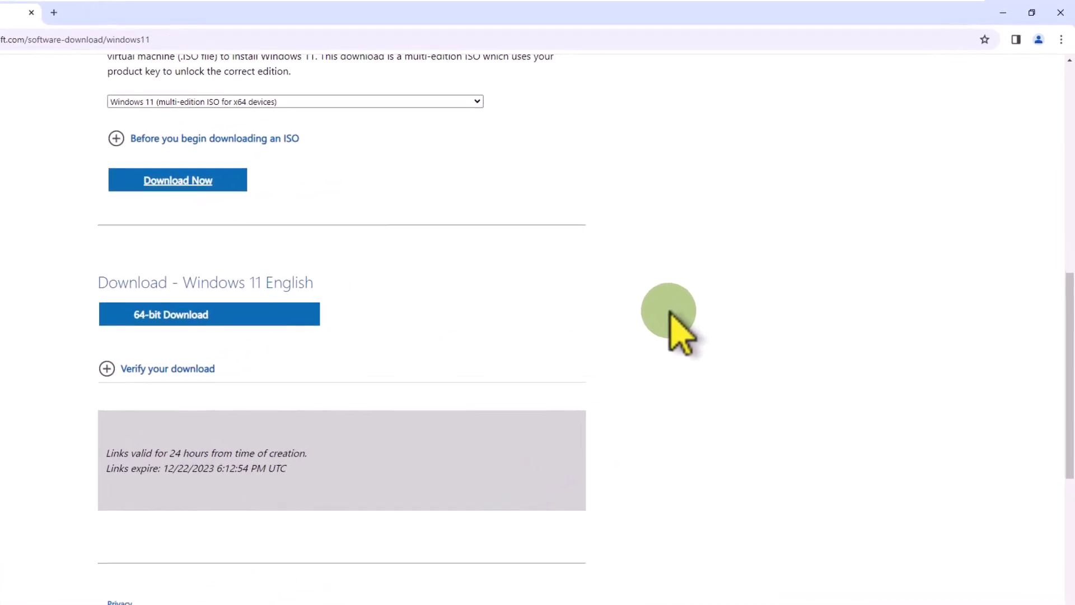
{"action": "left_click", "coordinate": [169, 317]}
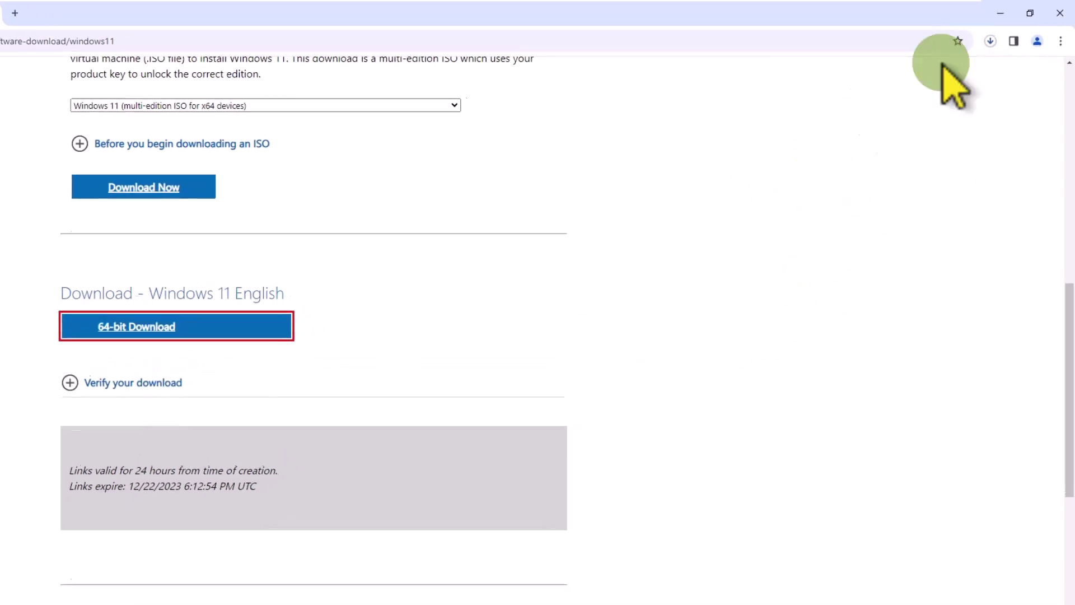
- Open the Downloads folder in File Explorer and select the Windows 11 ISO
{"action": "left_click", "coordinate": [990, 41]}
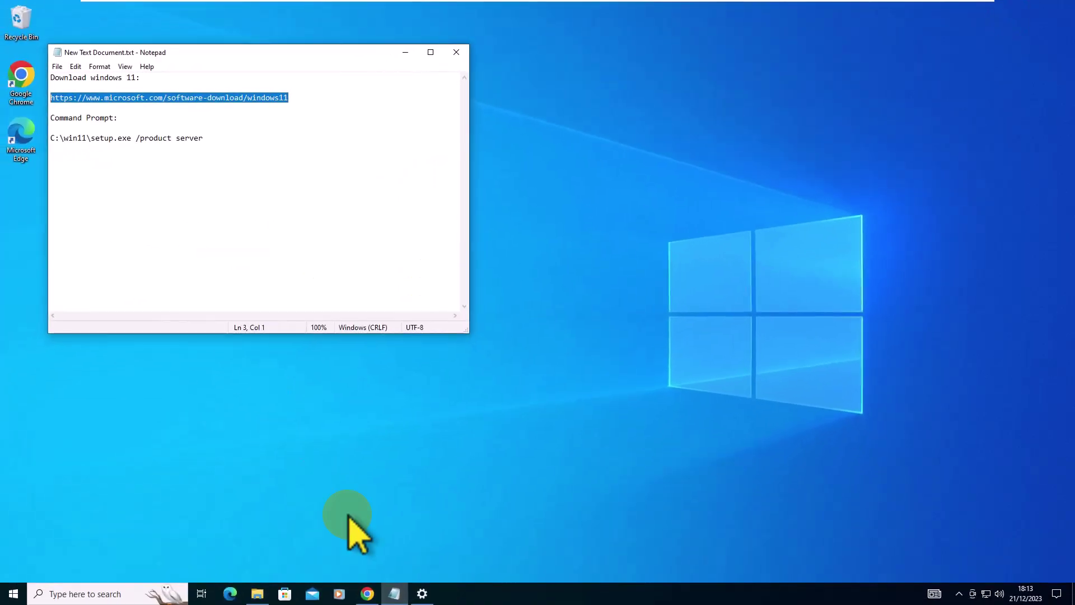
{"action": "left_click", "coordinate": [257, 594]}
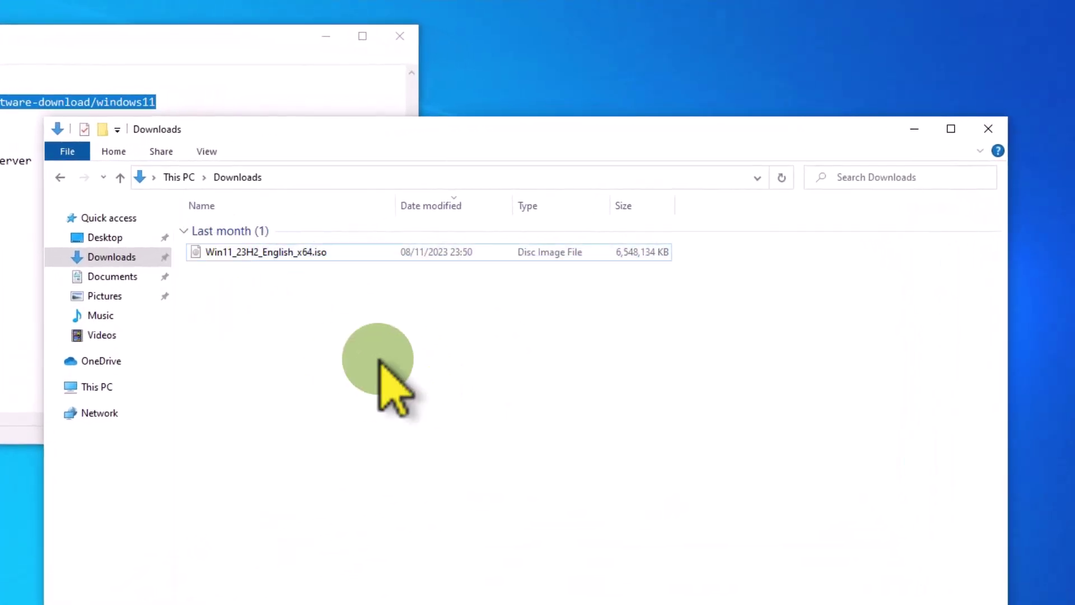
{"action": "left_click", "coordinate": [112, 257]}
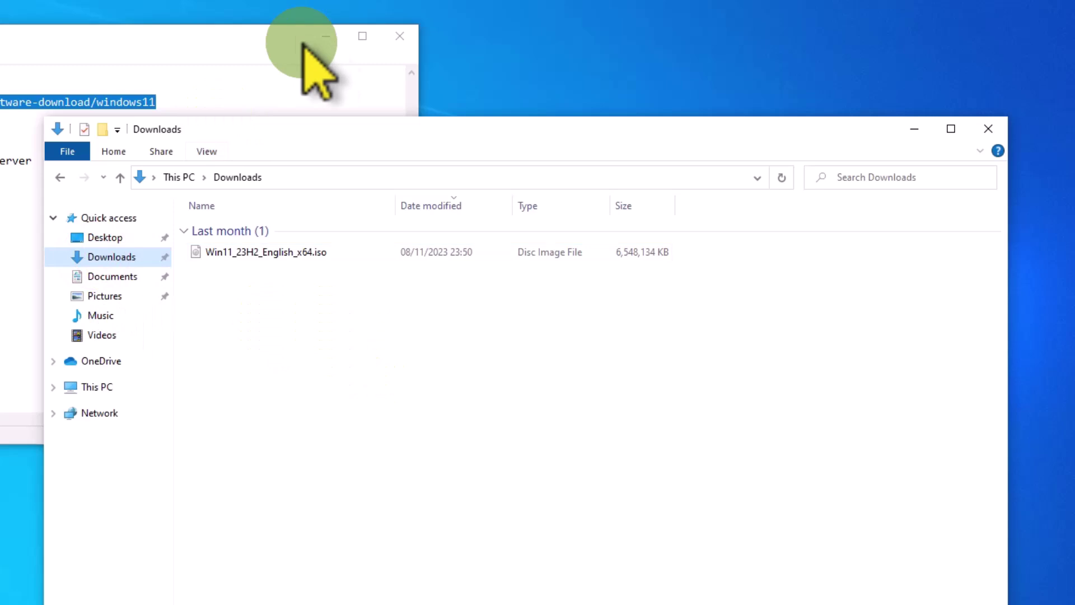
{"action": "left_click", "coordinate": [324, 37]}
{"action": "left_click", "coordinate": [243, 252]}
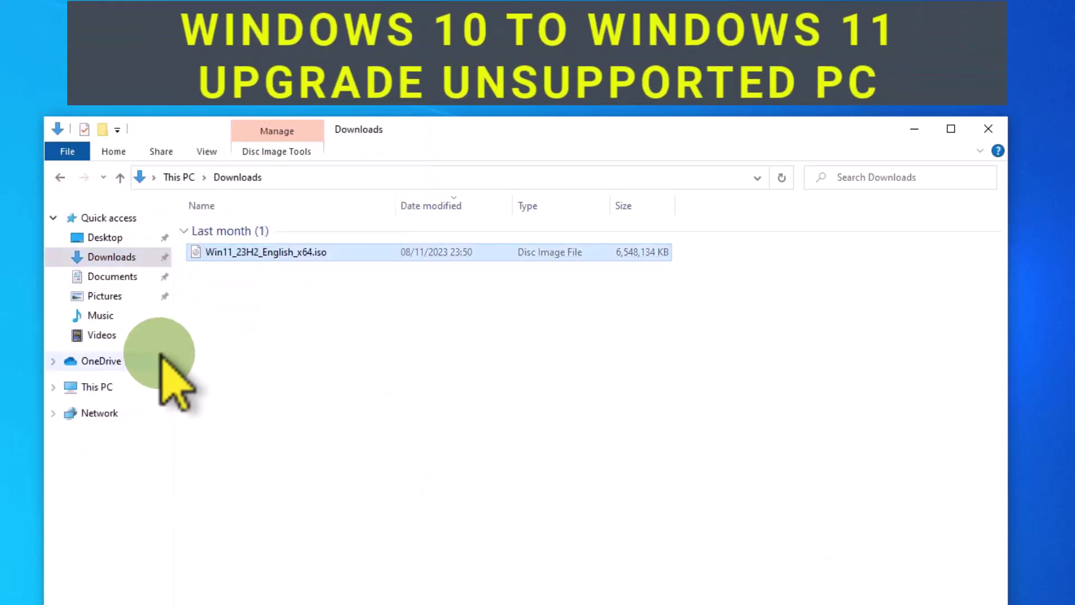
{"action": "left_click_drag", "start_coordinate": [174, 358], "coordinate": [216, 371]}
- Mount the ISO and select the new DVD Drive (E:) under This PC
{"action": "double_click", "coordinate": [271, 253]}
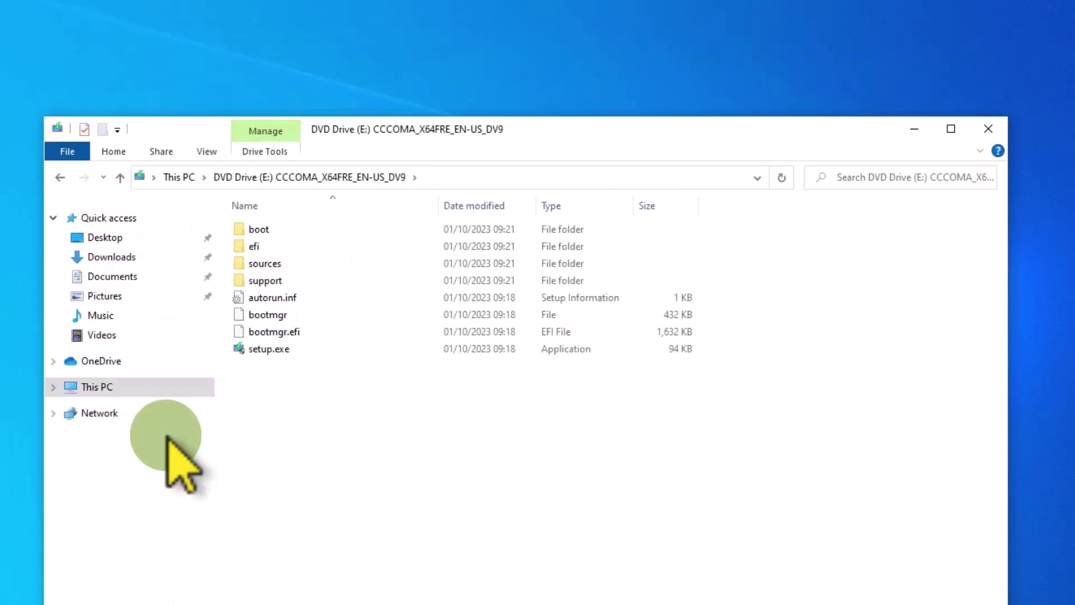
{"action": "left_click", "coordinate": [54, 386]}
{"action": "left_click", "coordinate": [109, 386]}
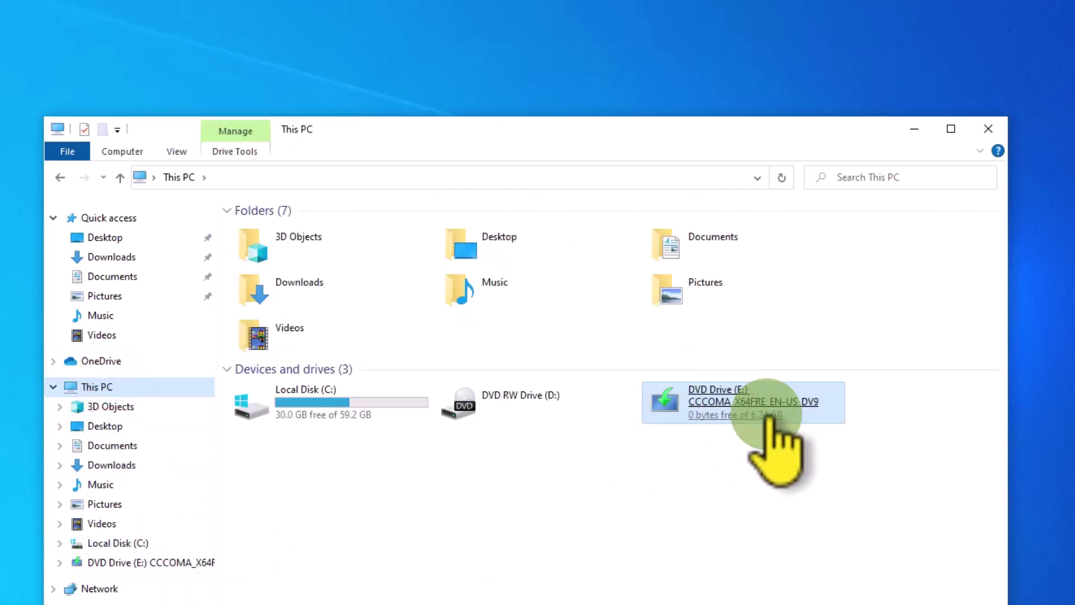
{"action": "left_click", "coordinate": [746, 422]}
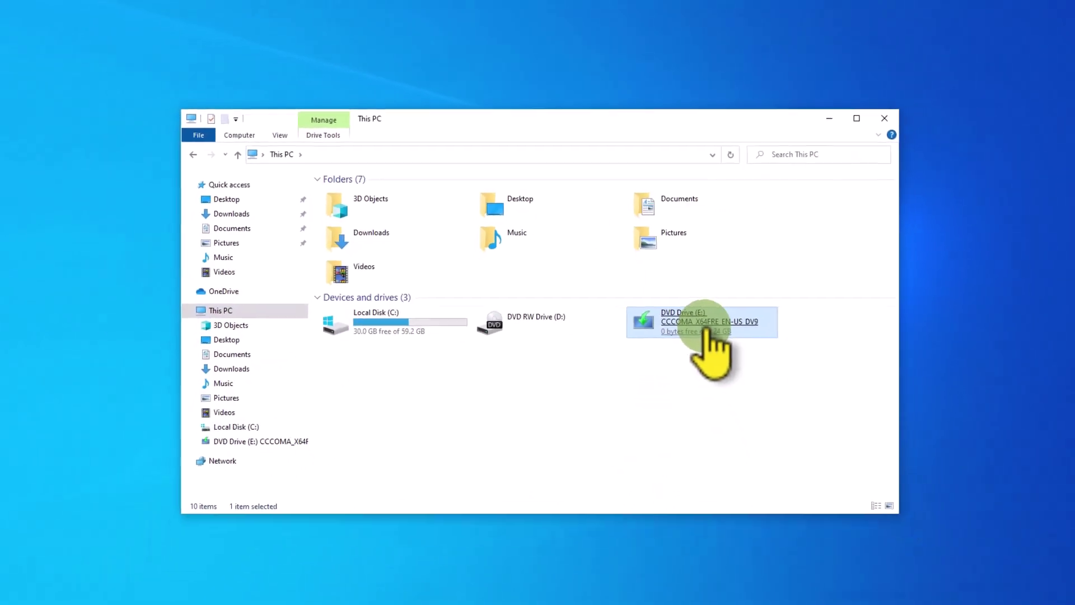
- Run setup.exe from DVD Drive (E:) without updates, then close it after the requirements check fails
{"action": "double_click", "coordinate": [744, 403]}
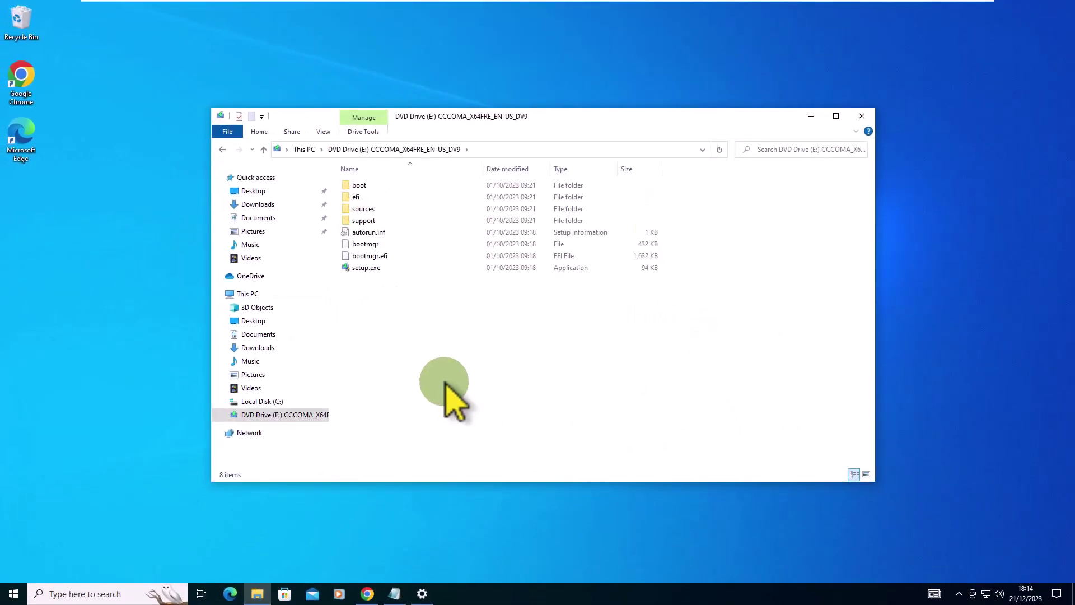
{"action": "double_click", "coordinate": [367, 269]}
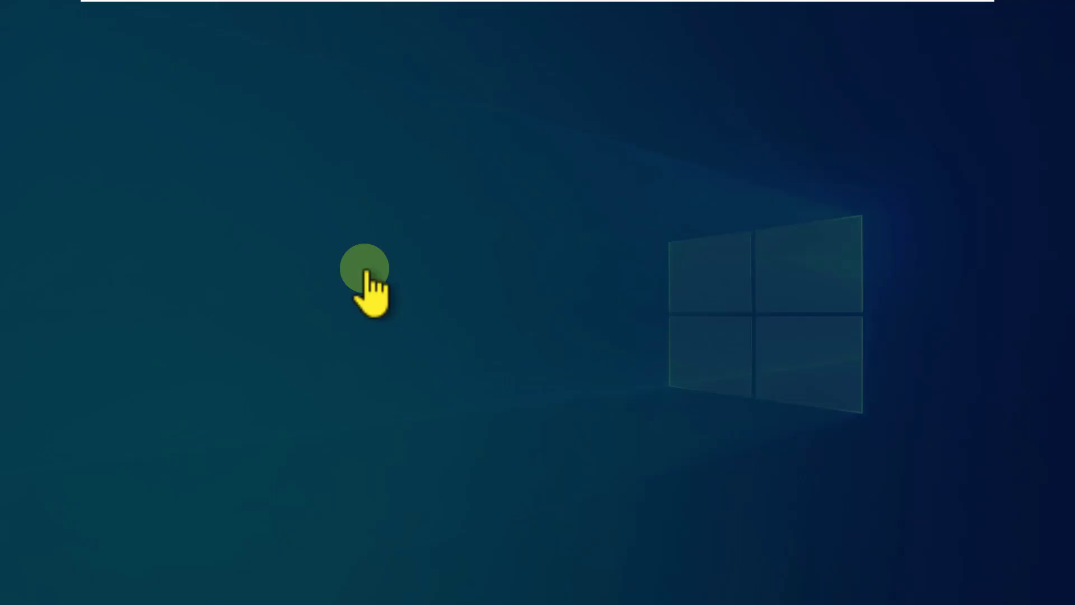
{"action": "left_click", "coordinate": [480, 373]}
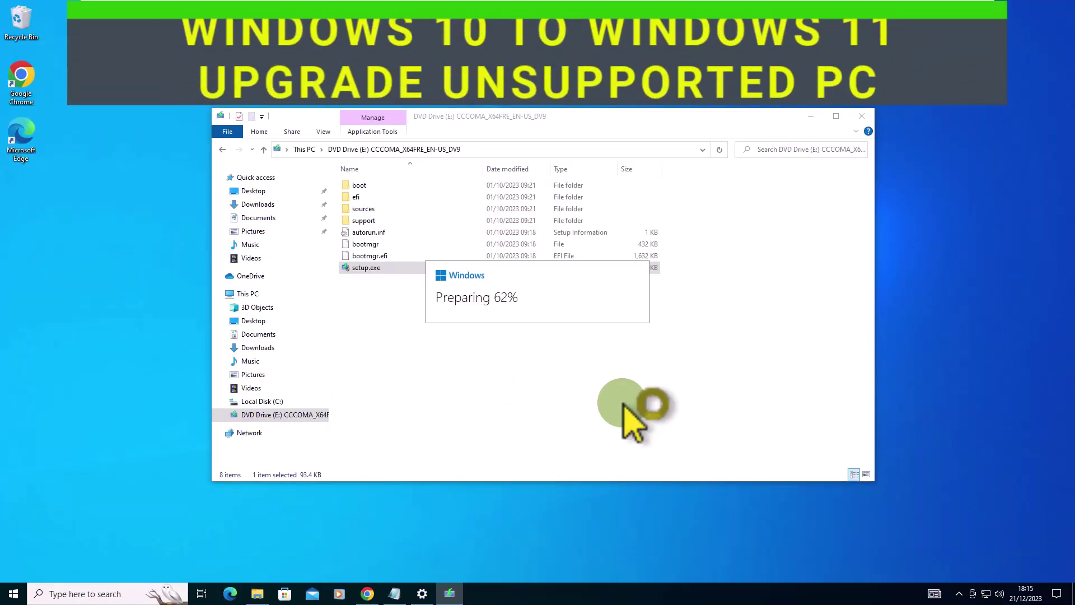
{"action": "left_click", "coordinate": [398, 244]}
{"action": "left_click", "coordinate": [368, 266]}
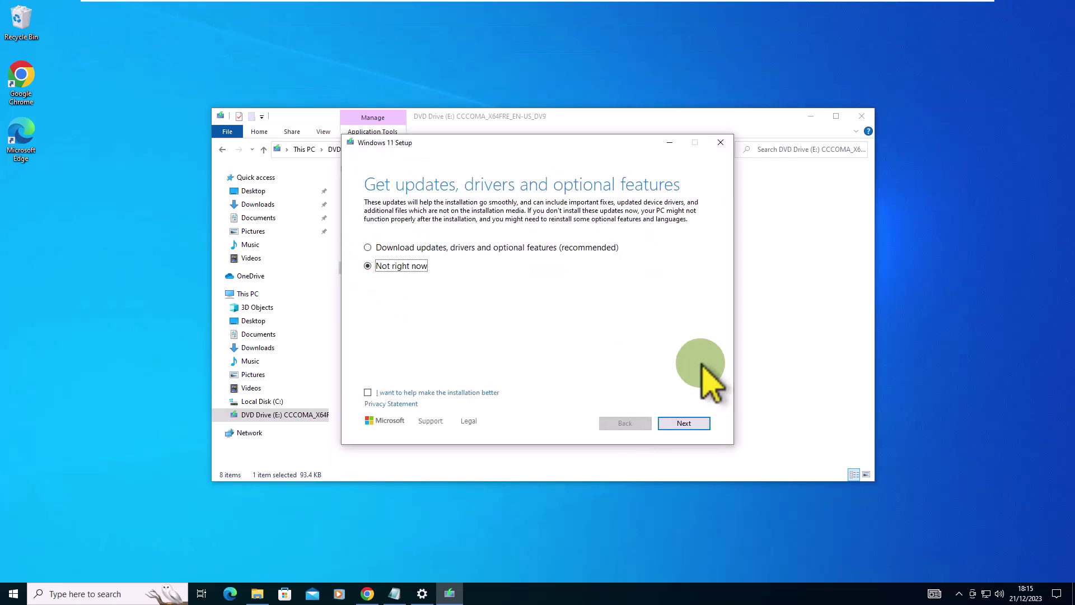
{"action": "left_click", "coordinate": [684, 423]}
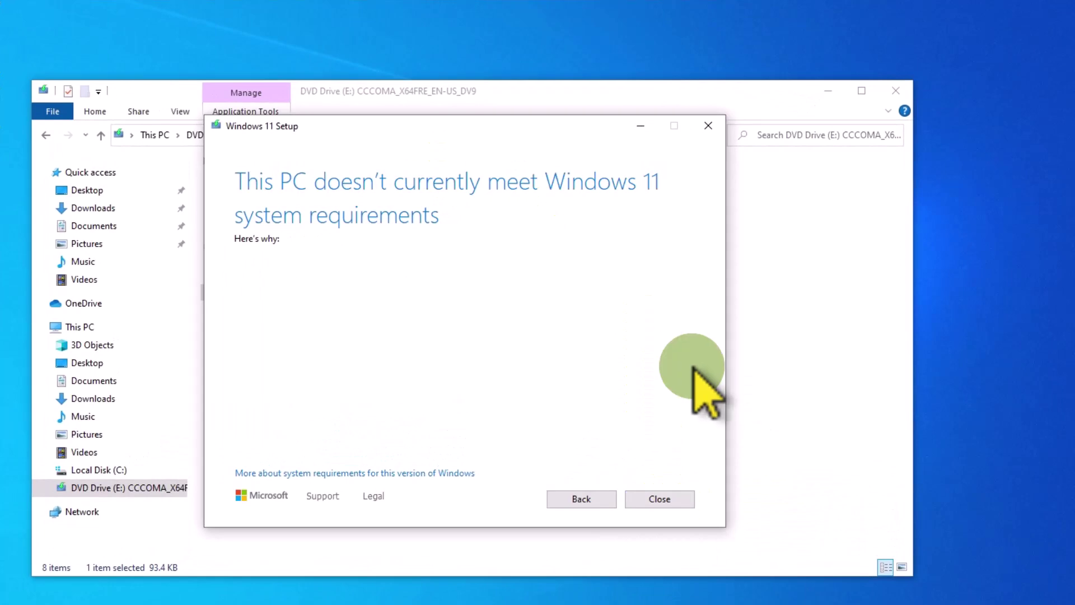
{"action": "key", "text": "Return"}
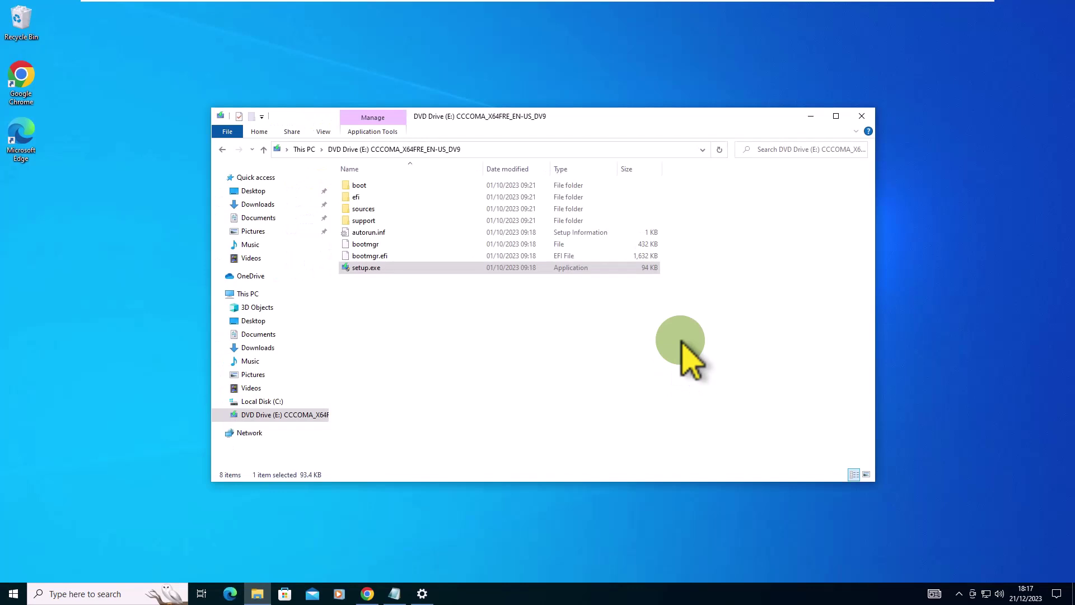
- Select all eight setup items on DVD Drive (E:) and copy them
{"action": "left_click", "coordinate": [474, 350]}
{"action": "left_click", "coordinate": [274, 416]}
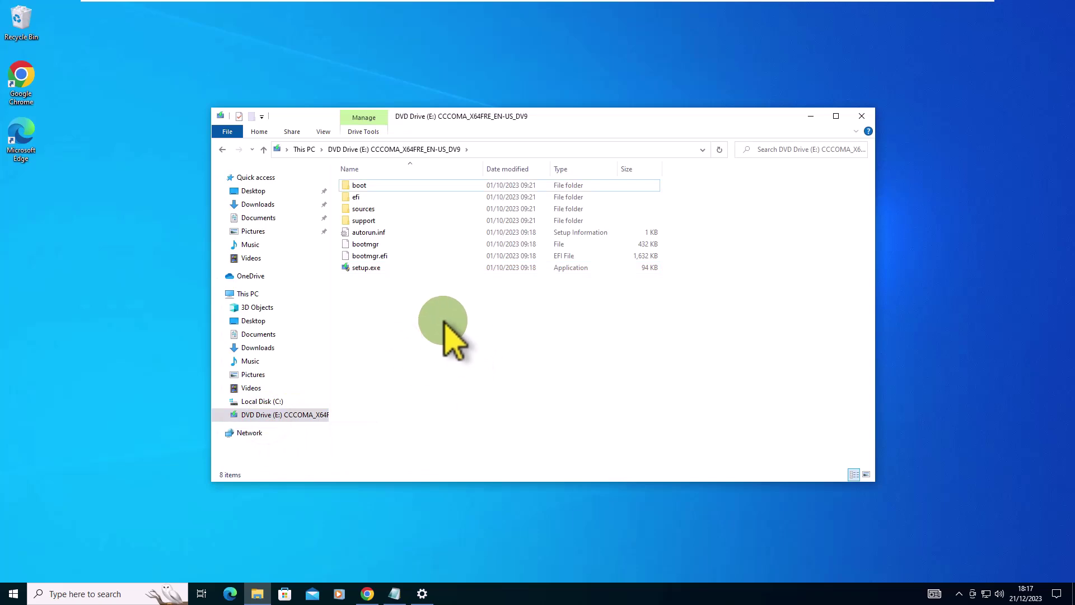
{"action": "right_click", "coordinate": [441, 322]}
{"action": "left_click", "coordinate": [427, 346]}
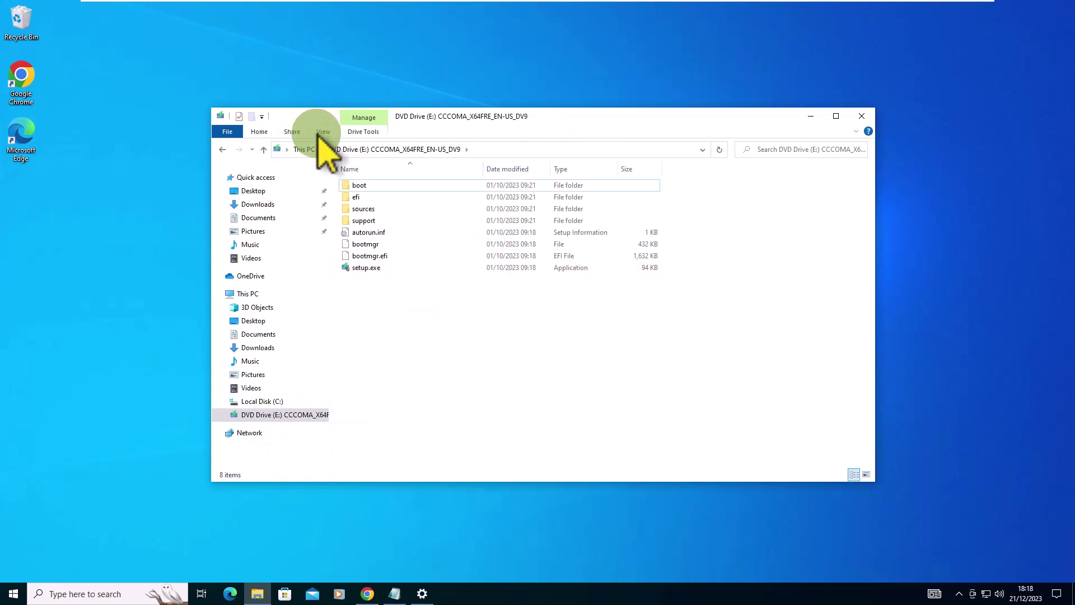
{"action": "left_click", "coordinate": [855, 131]}
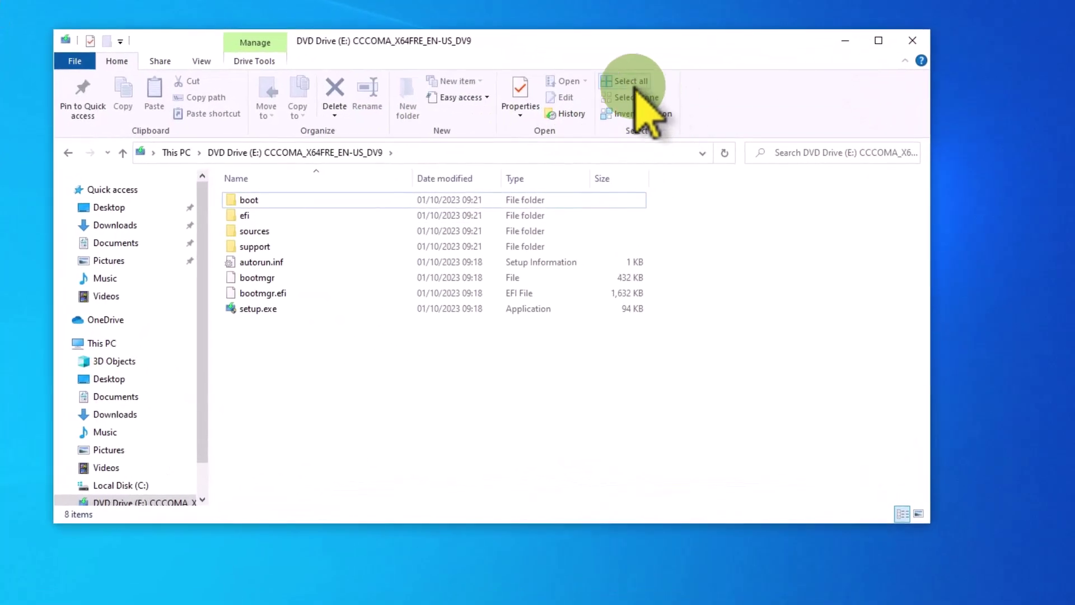
{"action": "left_click", "coordinate": [635, 102]}
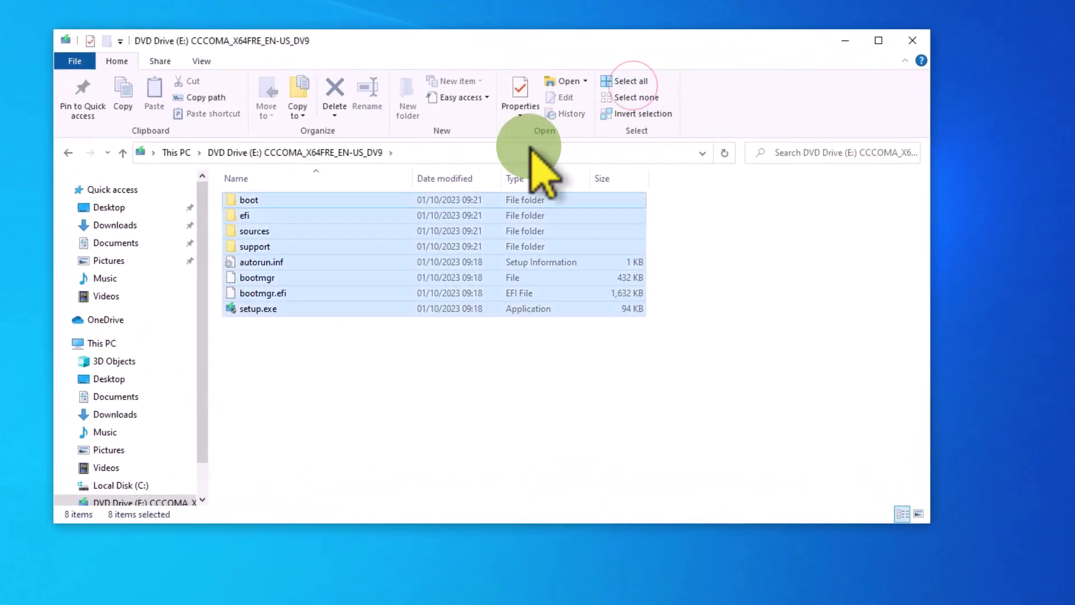
{"action": "right_click", "coordinate": [311, 309]}
{"action": "left_click", "coordinate": [355, 394]}
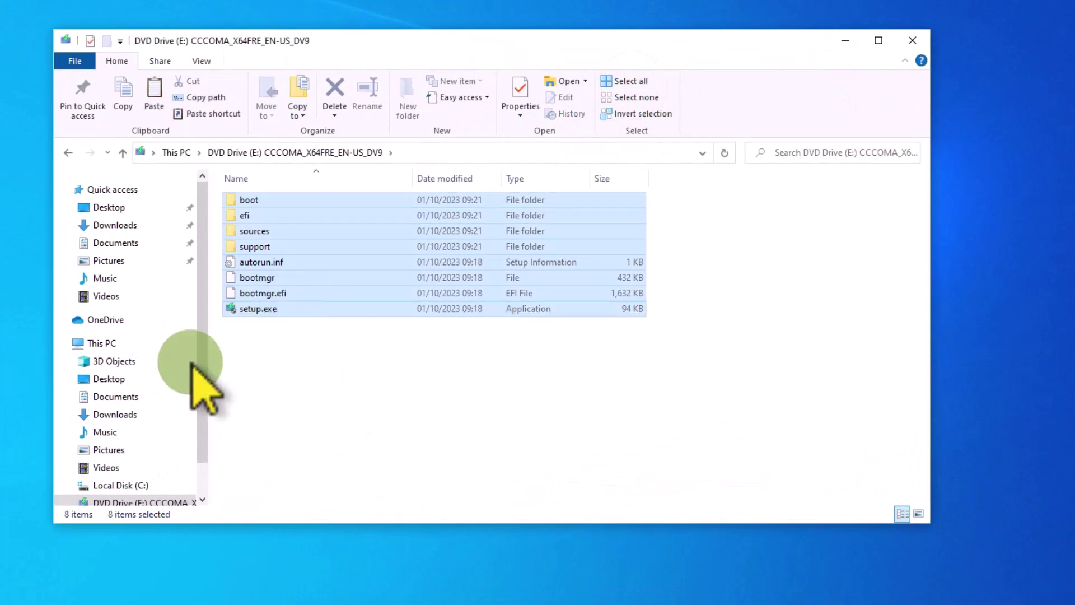
- Open Local Disk (C:) and locate the win11 folder
{"action": "left_click", "coordinate": [101, 343]}
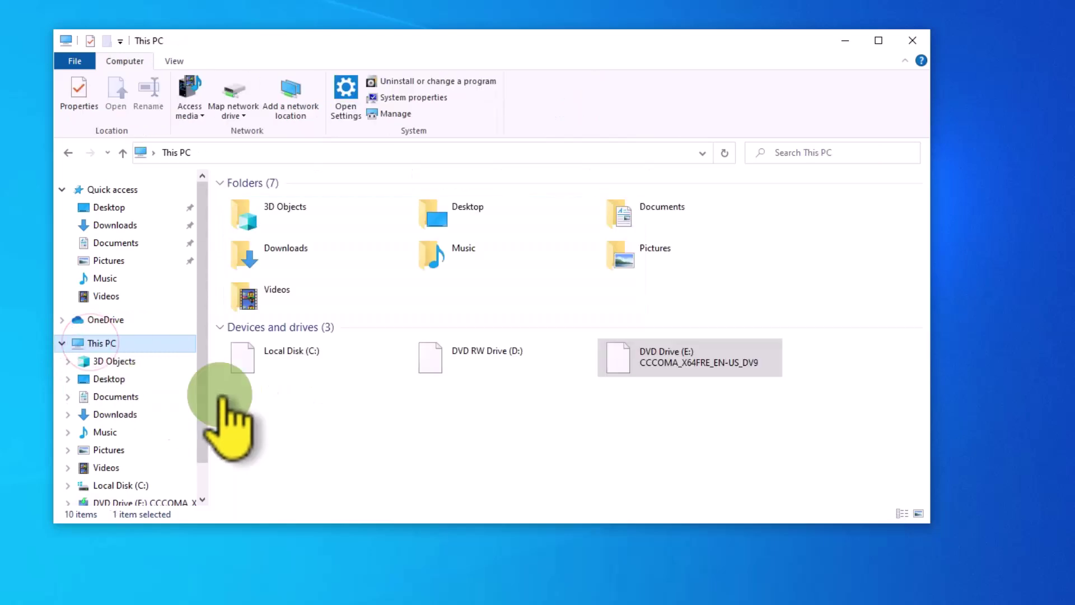
{"action": "left_click", "coordinate": [241, 353]}
{"action": "double_click", "coordinate": [311, 370]}
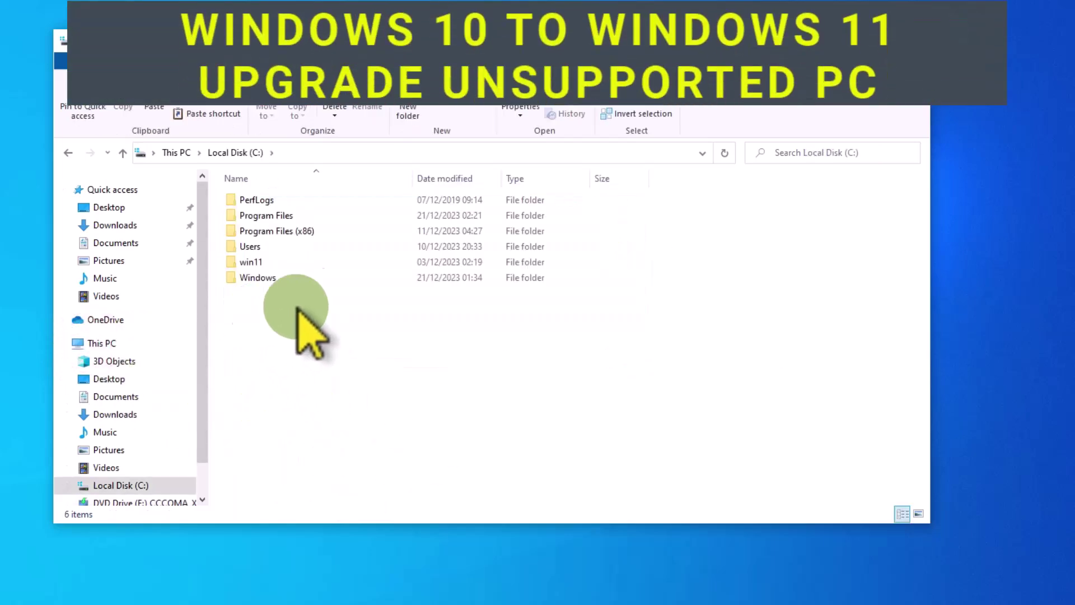
{"action": "left_click", "coordinate": [263, 263]}
{"action": "left_click", "coordinate": [347, 383]}
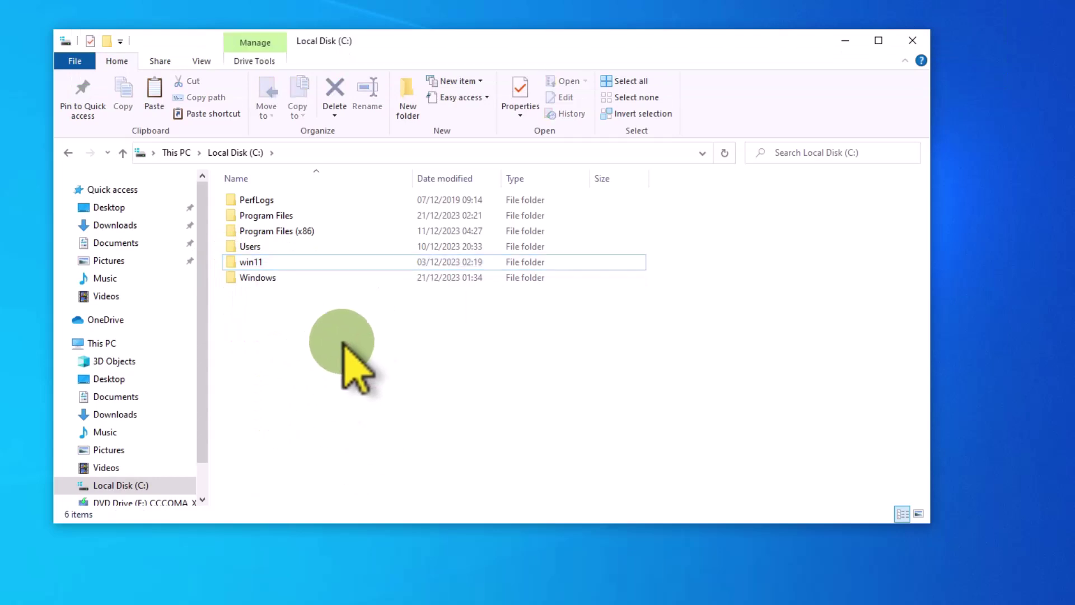
{"action": "right_click", "coordinate": [303, 312]}
{"action": "mouse_move", "coordinate": [409, 452]}
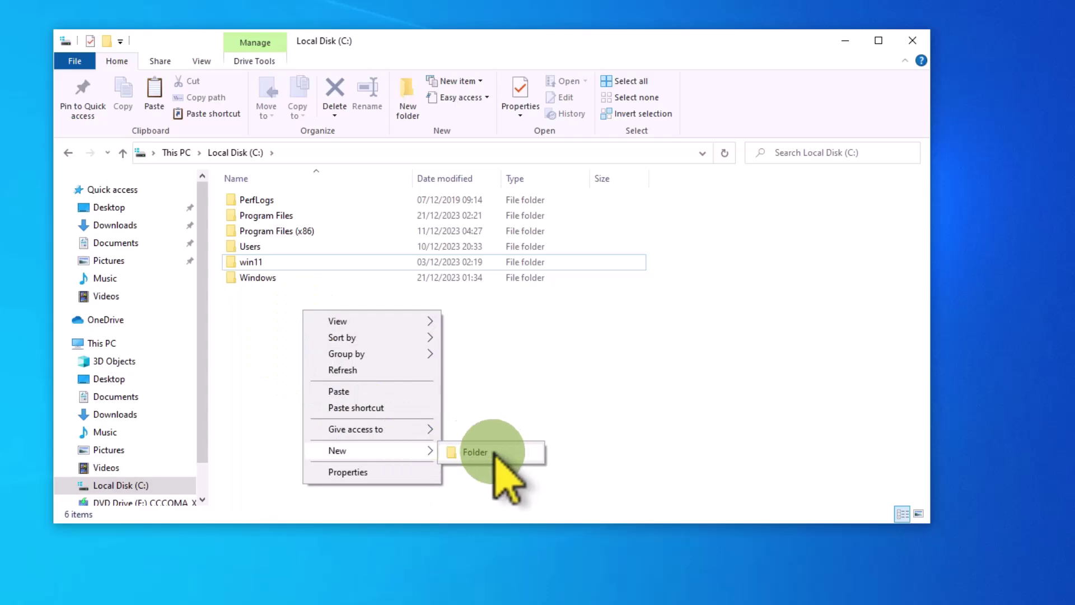
{"action": "left_click", "coordinate": [249, 266]}
- Paste the copied setup files into C:\win11 and bring the Notepad notes back
{"action": "double_click", "coordinate": [252, 264]}
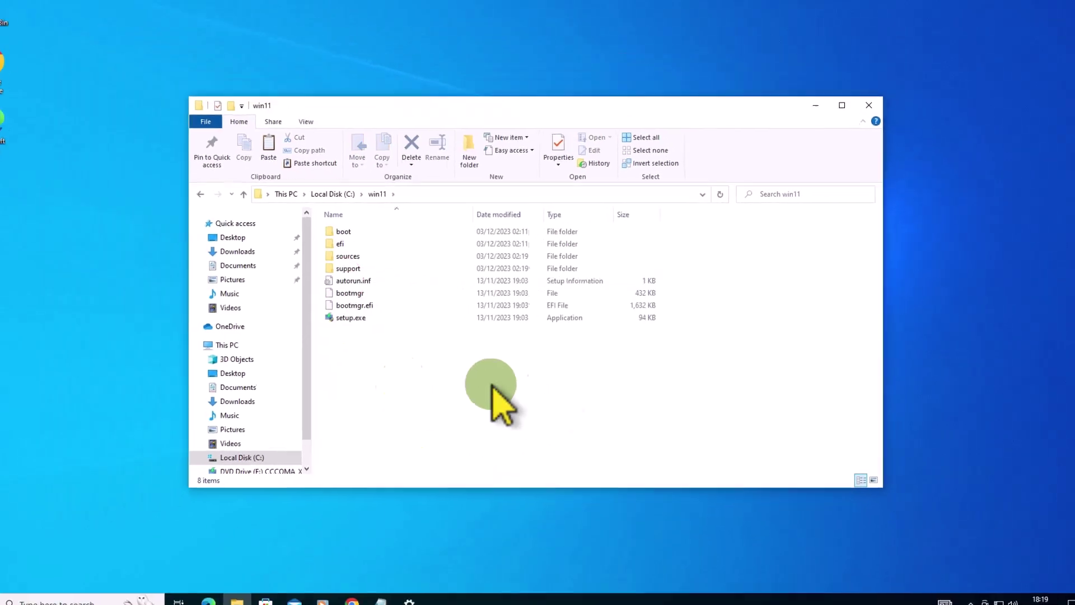
{"action": "right_click", "coordinate": [321, 392]}
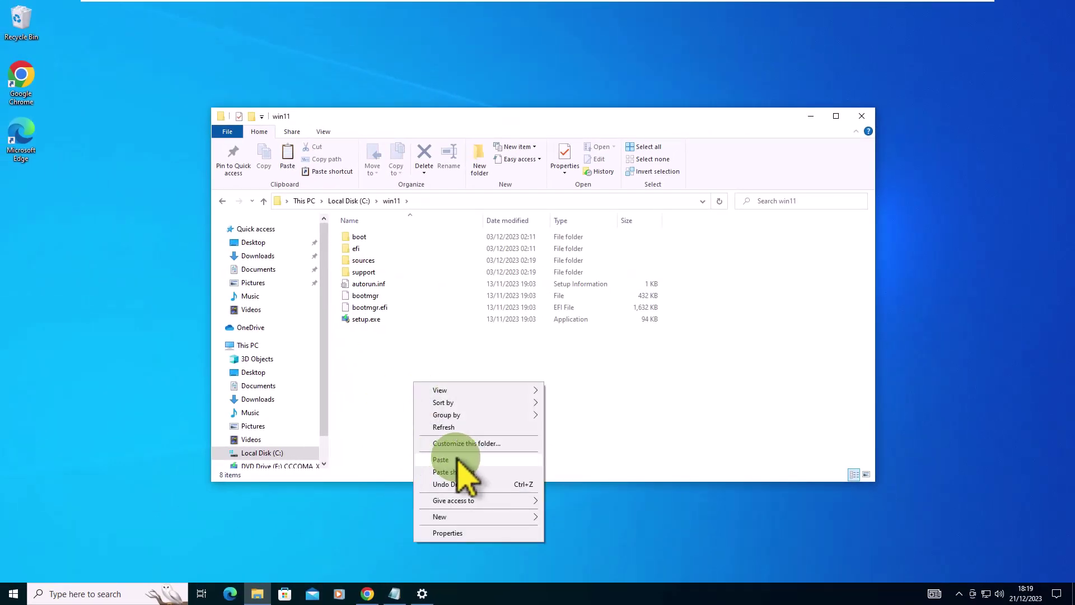
{"action": "left_click", "coordinate": [458, 460]}
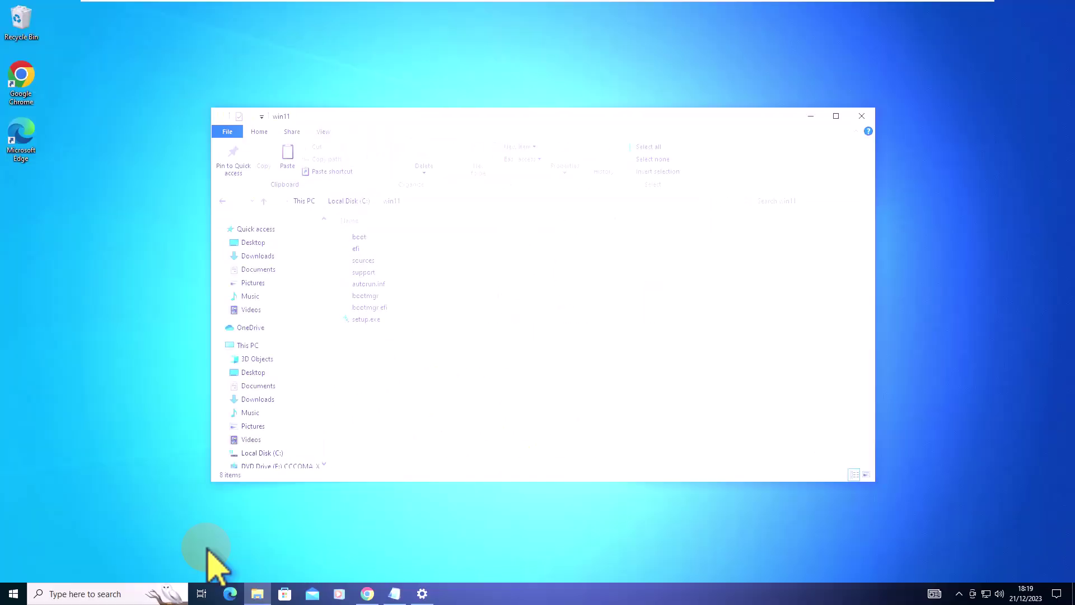
{"action": "left_click", "coordinate": [394, 593]}
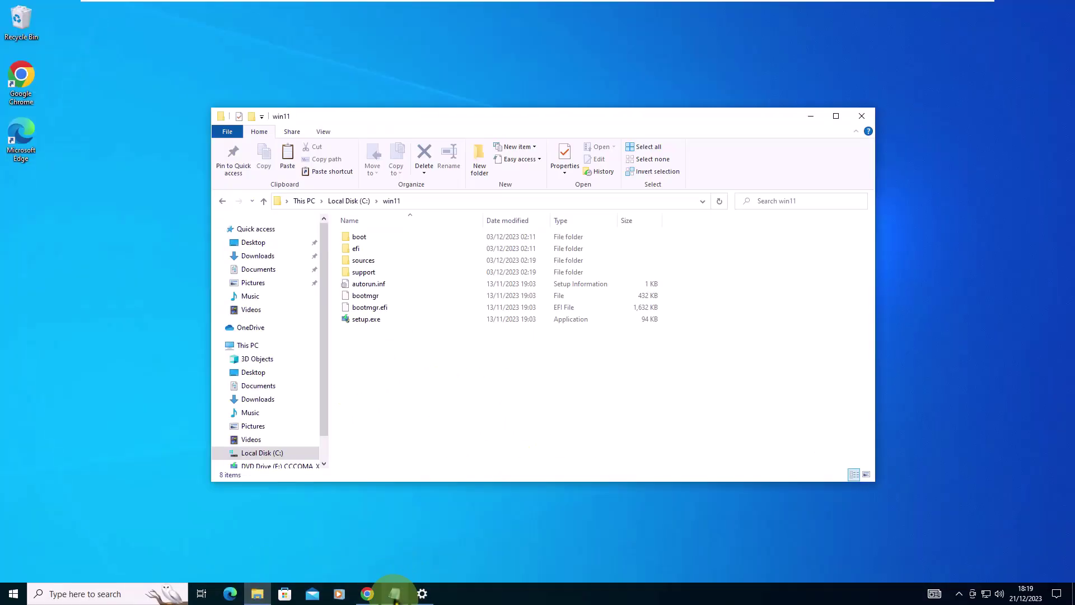
- Search for cmd and open Command Prompt as administrator
{"action": "left_click", "coordinate": [174, 135]}
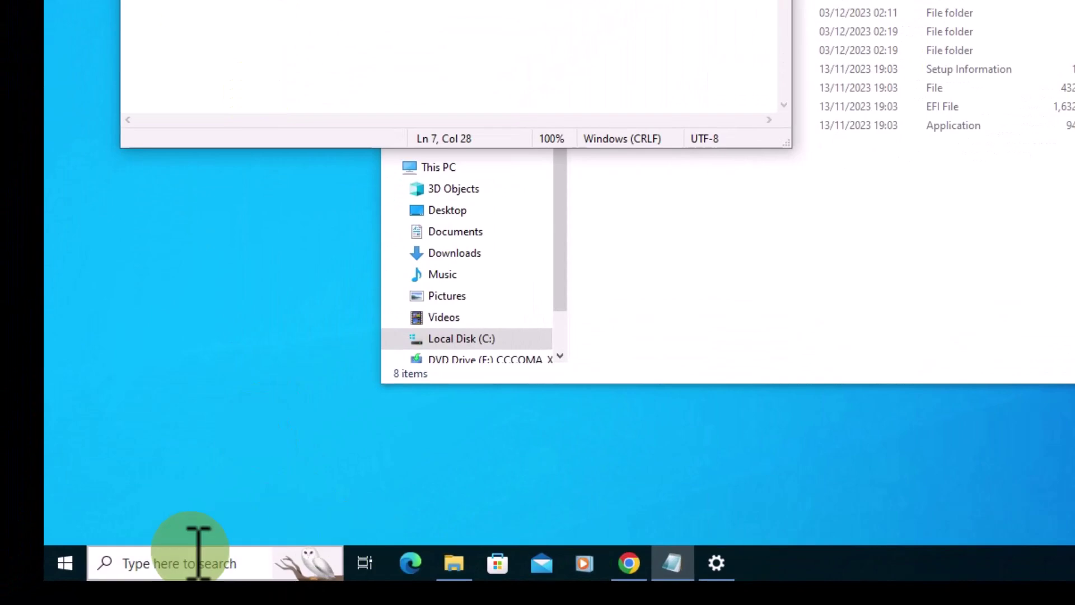
{"action": "left_click", "coordinate": [170, 563]}
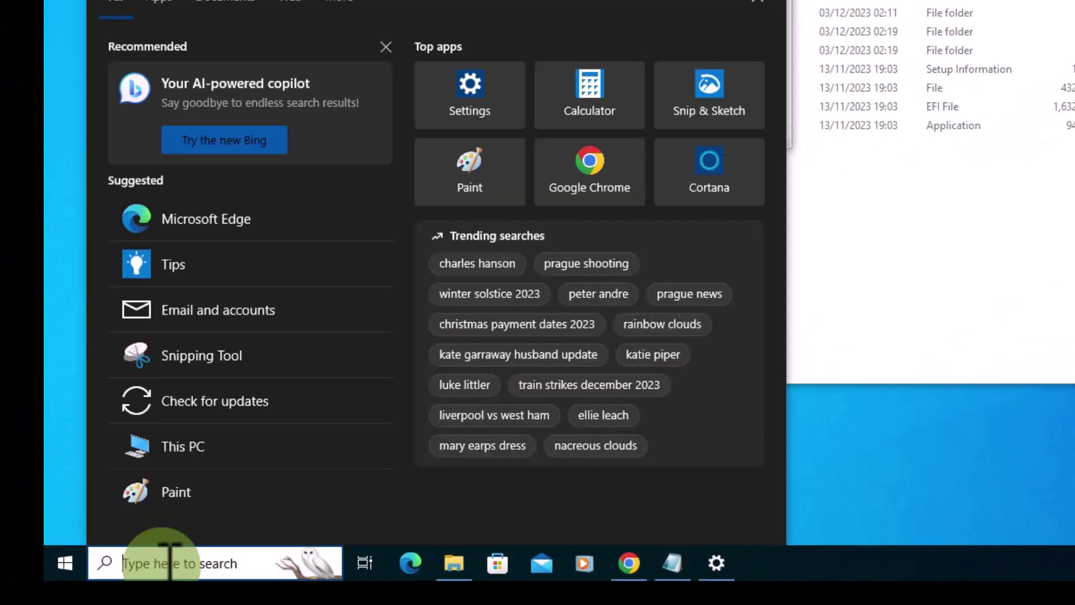
{"action": "type", "text": "cmd"}
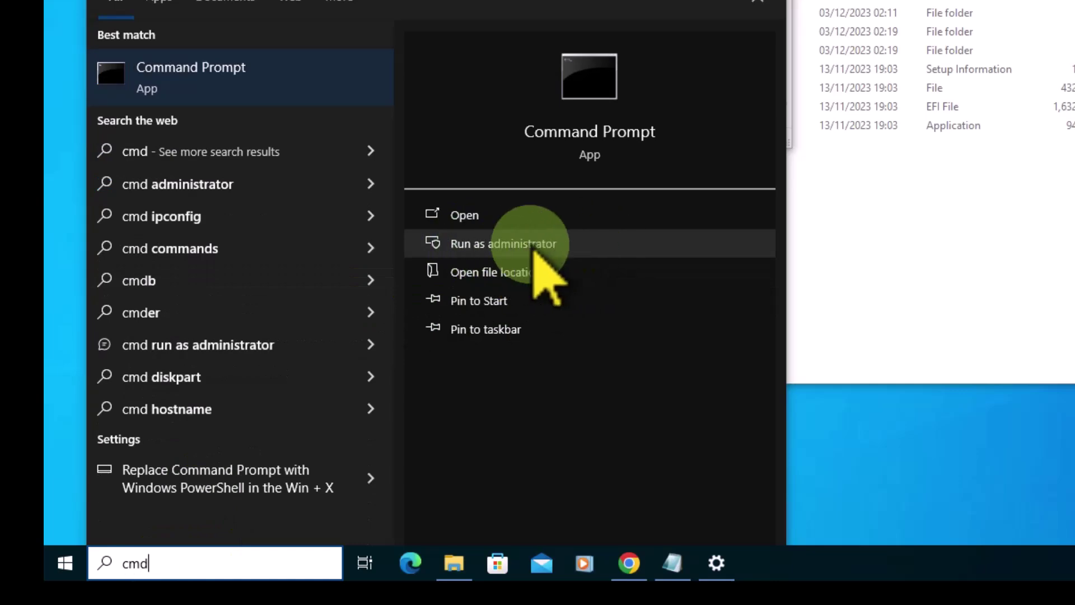
{"action": "left_click", "coordinate": [567, 249]}
{"action": "left_click", "coordinate": [482, 365]}
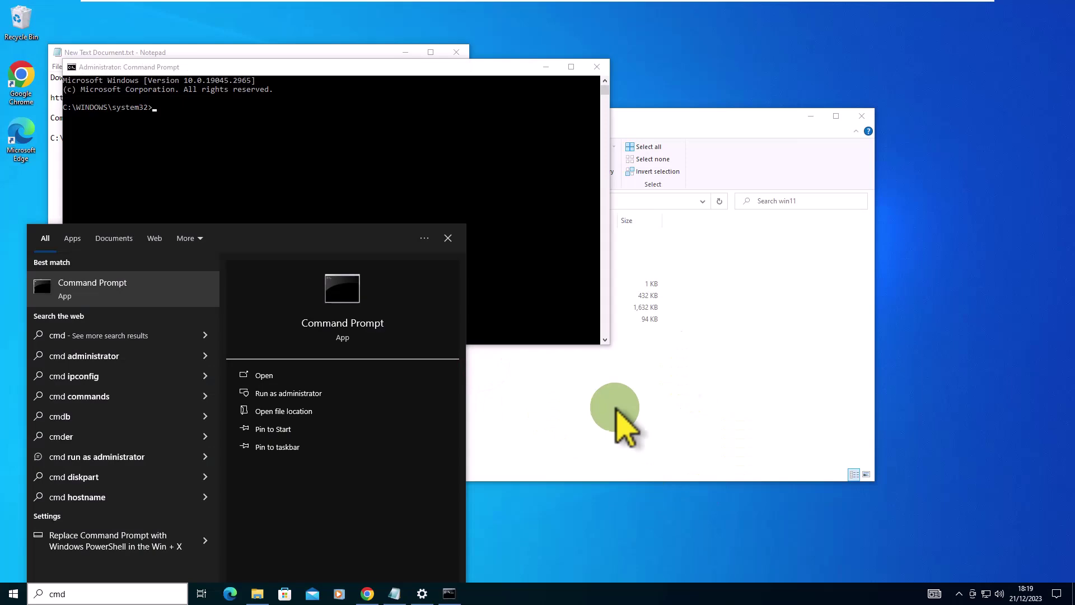
{"action": "left_click_drag", "start_coordinate": [345, 67], "coordinate": [619, 88]}
- Copy 'C:\win11\setup.exe /product server' from Notepad and run it in Command Prompt
{"action": "left_click", "coordinate": [180, 162]}
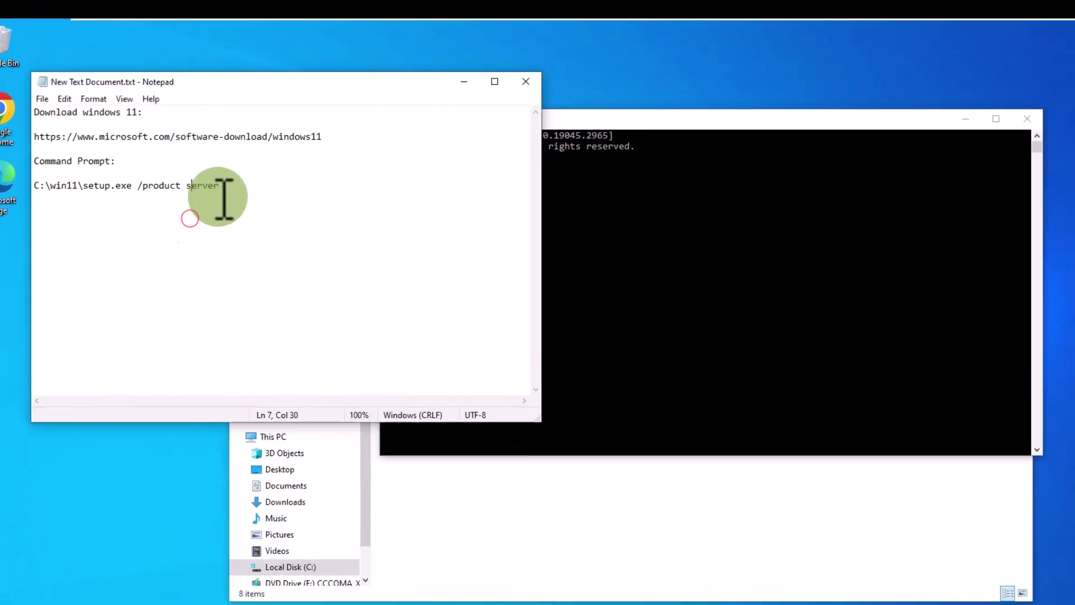
{"action": "left_click_drag", "start_coordinate": [218, 138], "coordinate": [52, 138]}
{"action": "right_click", "coordinate": [76, 186]}
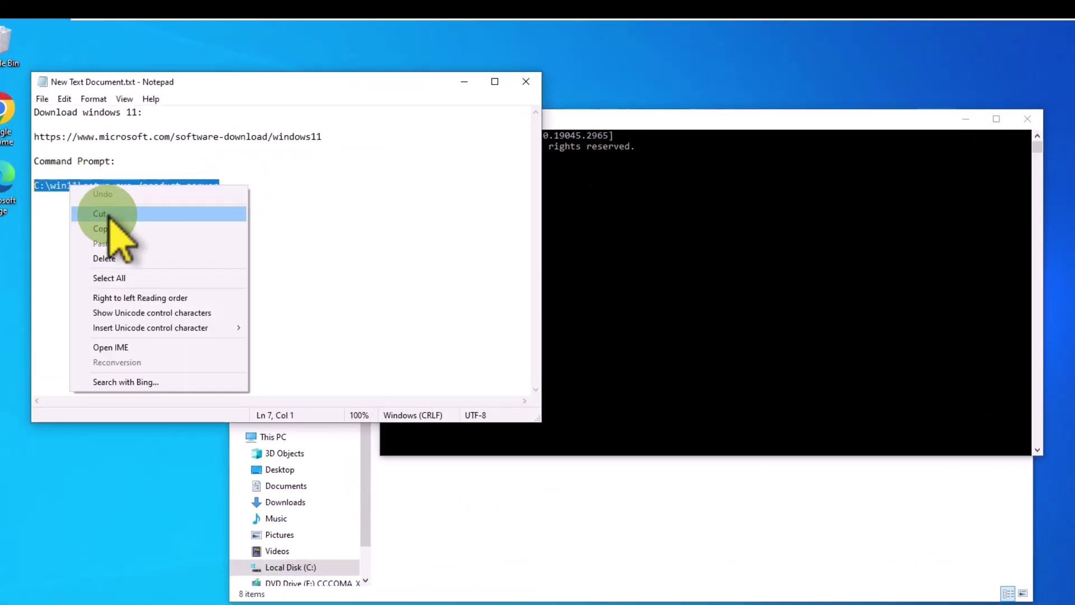
{"action": "left_click", "coordinate": [112, 226]}
{"action": "left_click", "coordinate": [541, 178]}
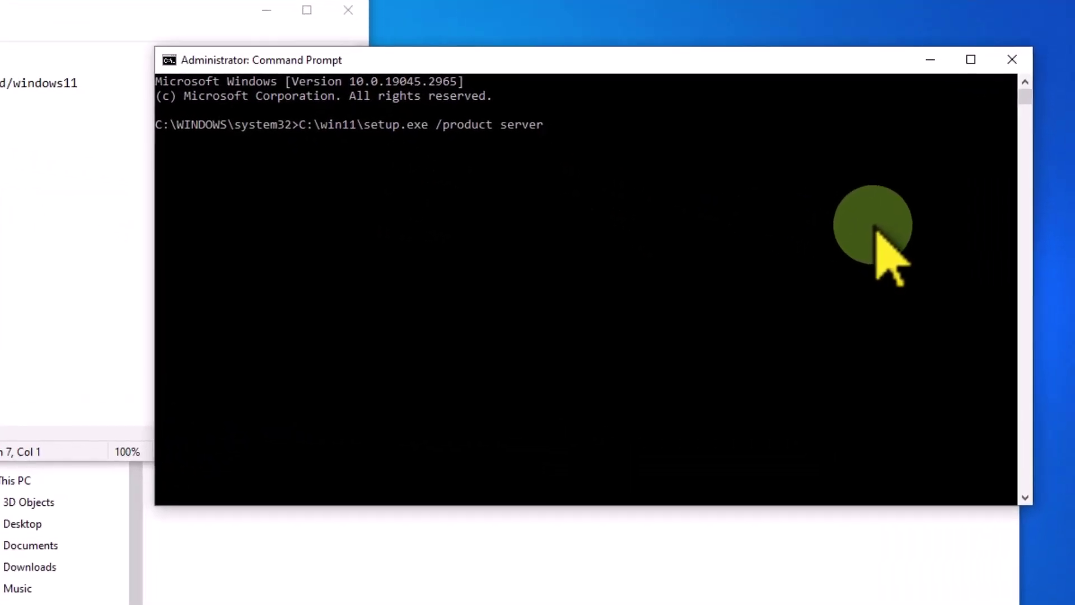
{"action": "key", "text": "Return"}
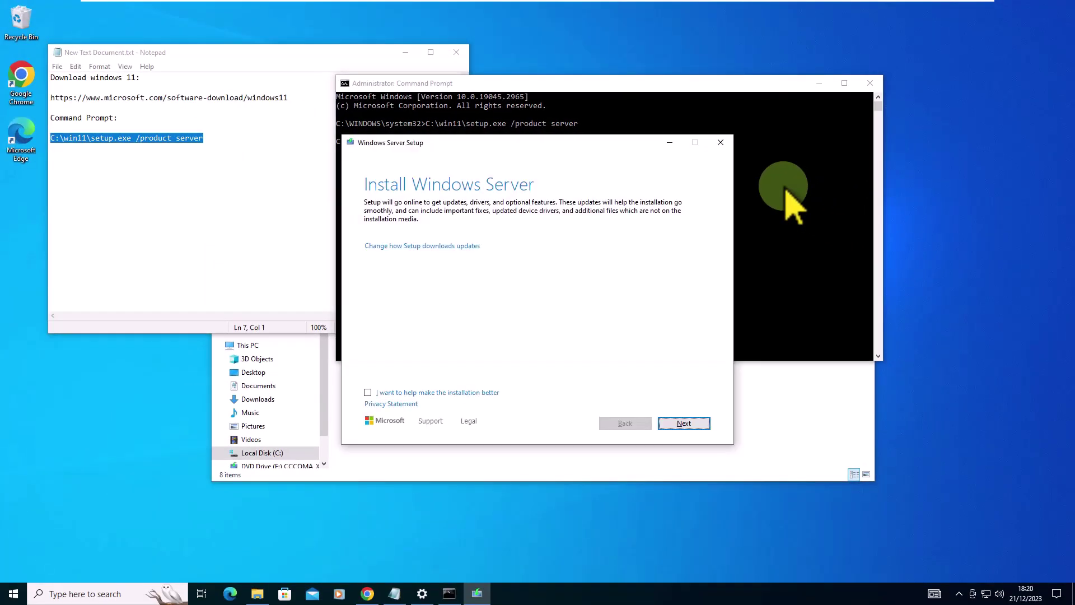
- Accept the licence terms and choose to keep files, settings and apps
{"action": "left_click", "coordinate": [377, 266]}
{"action": "left_click", "coordinate": [684, 423]}
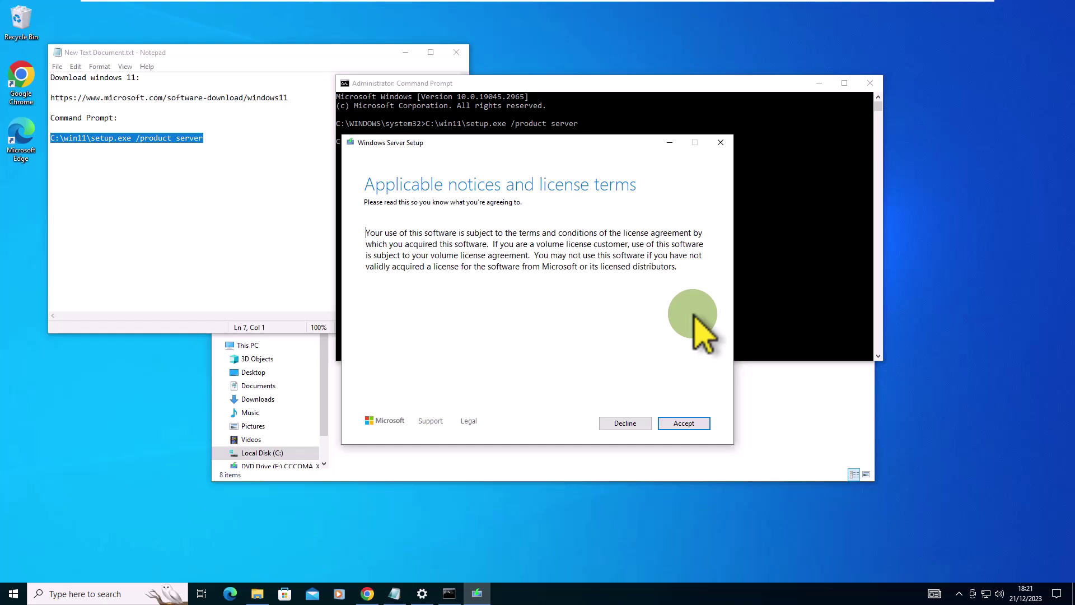
{"action": "left_click", "coordinate": [687, 425]}
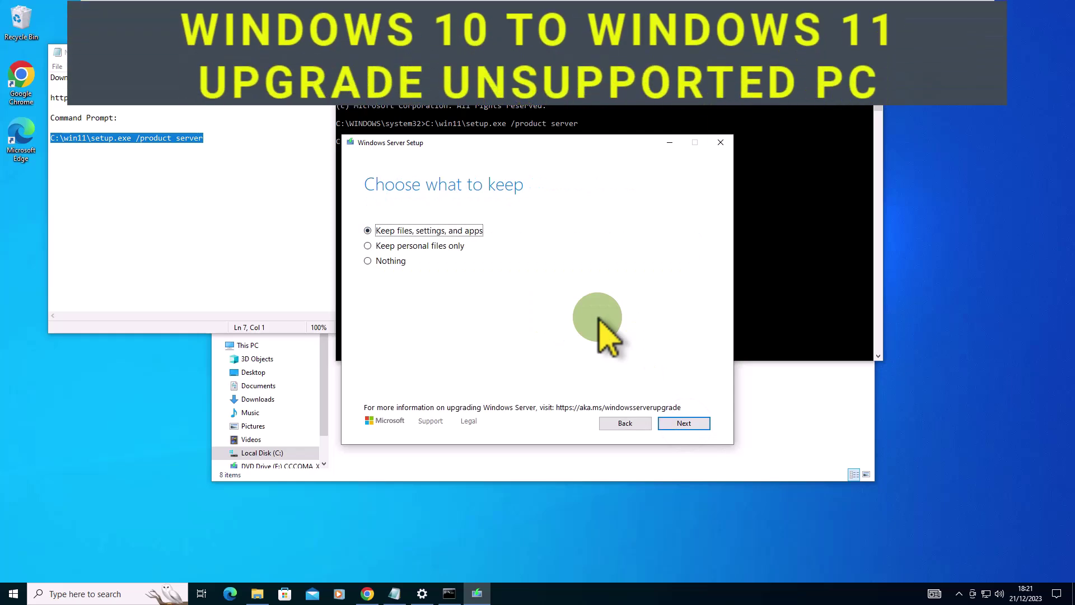
{"action": "left_click", "coordinate": [679, 424]}
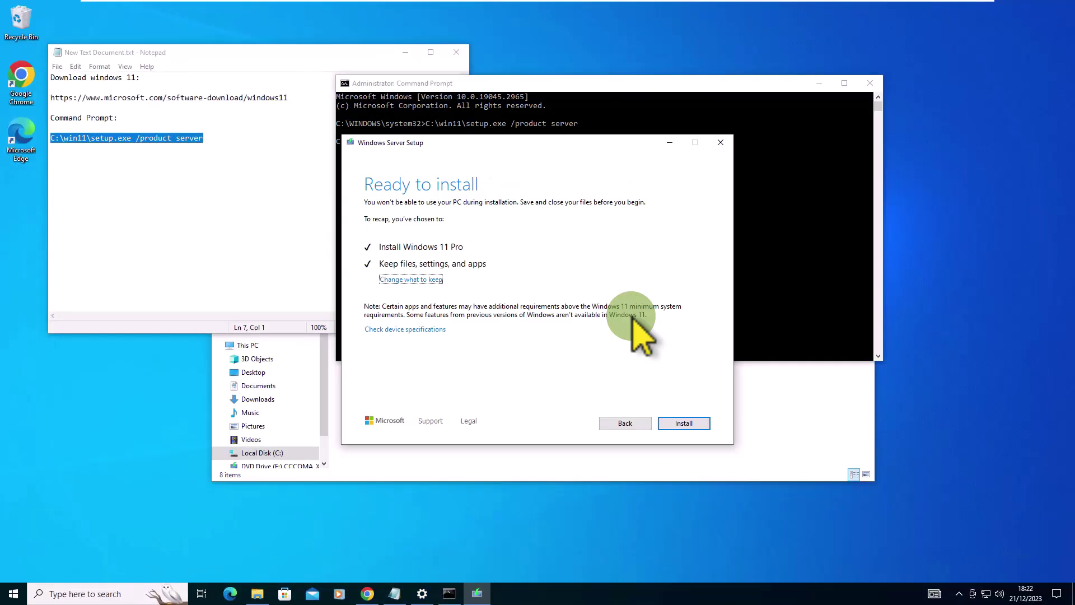
- Install Windows 11 Pro, then verify version 23H2 on the About page and open File Explorer
{"action": "left_click", "coordinate": [684, 422]}
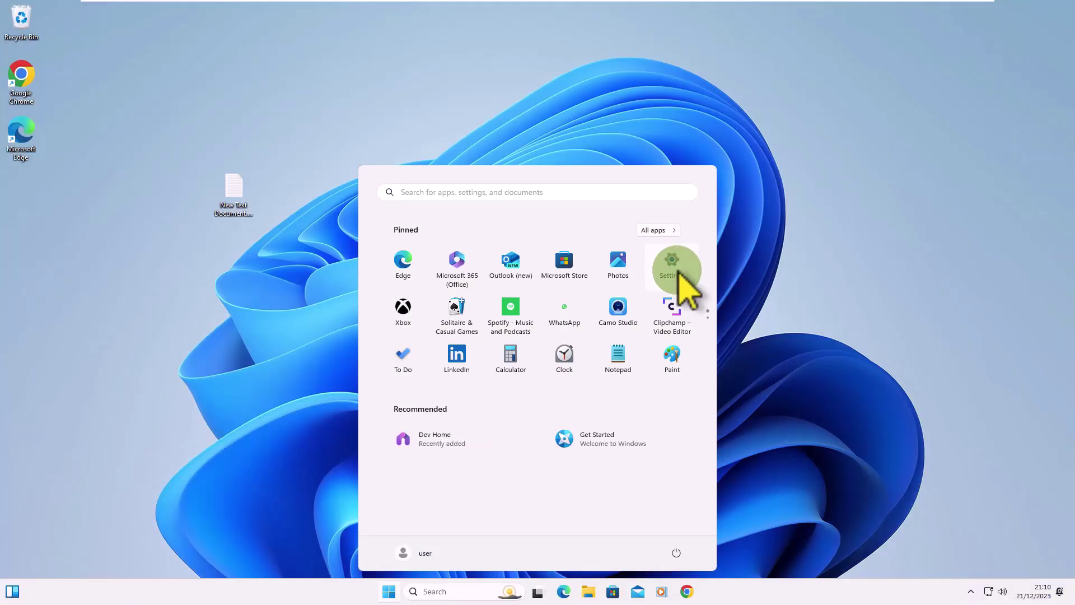
{"action": "left_click", "coordinate": [672, 266]}
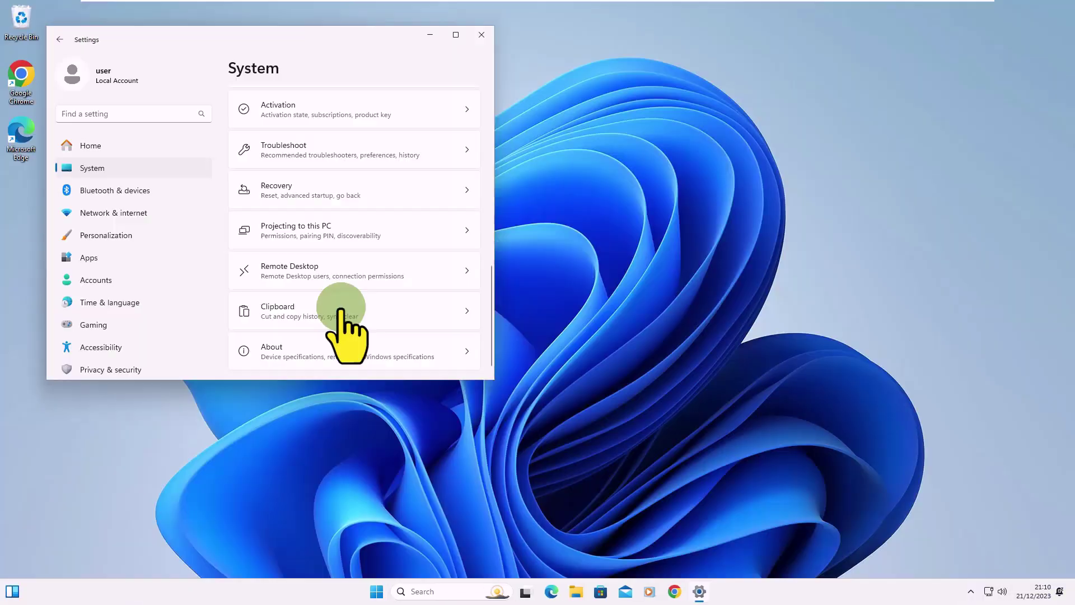
{"action": "left_click", "coordinate": [467, 367]}
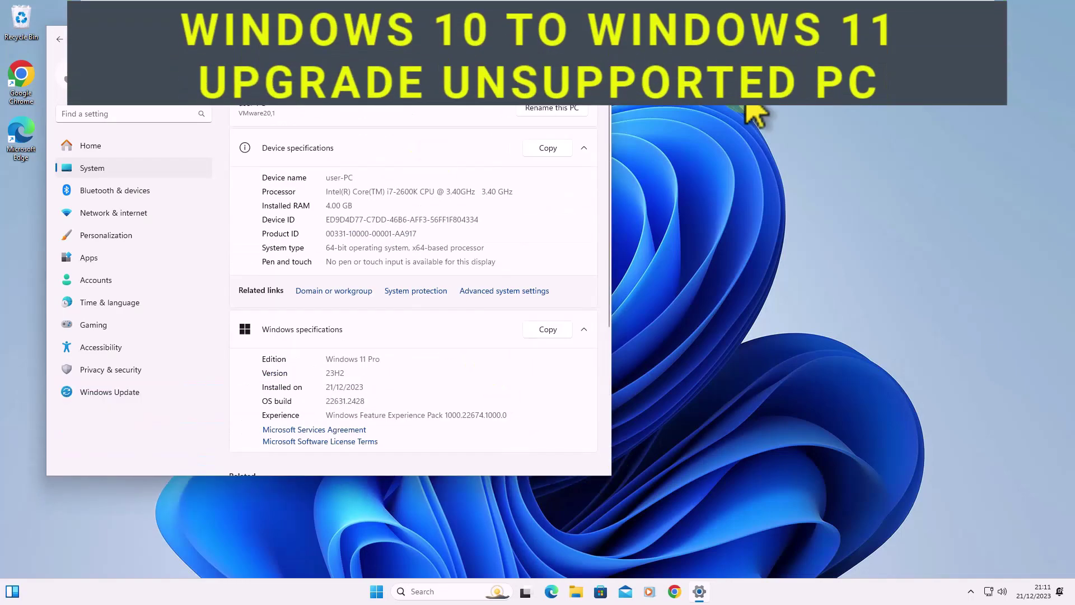
{"action": "left_click", "coordinate": [576, 591]}
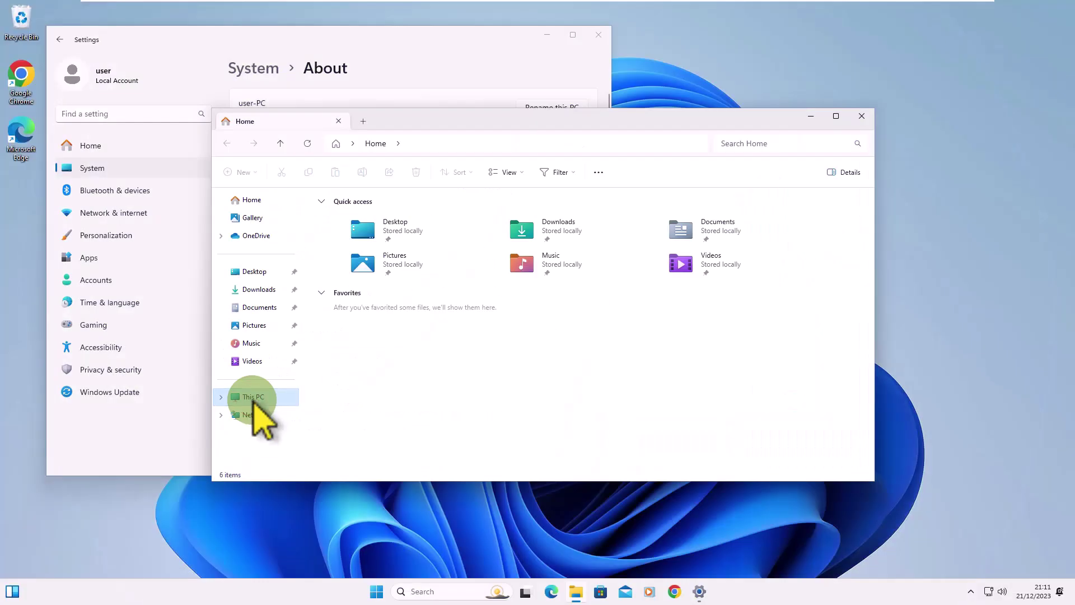
- Check Local Disk (C:) and Win11_23H2_English_x64.iso in Downloads, then close Explorer and Settings
{"action": "left_click", "coordinate": [252, 398]}
{"action": "left_click", "coordinate": [361, 225]}
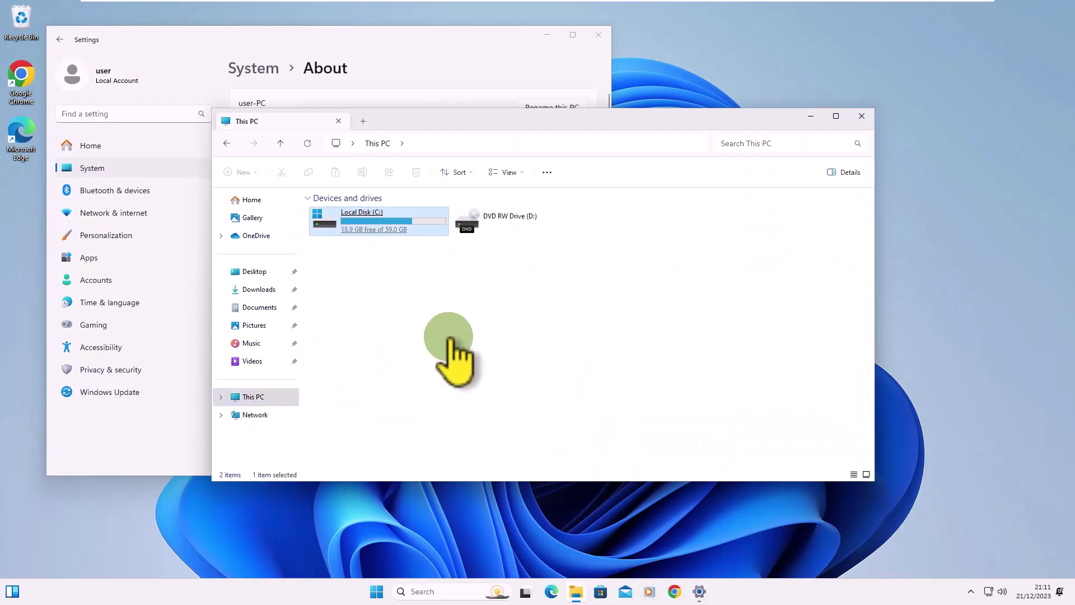
{"action": "key", "text": "Return"}
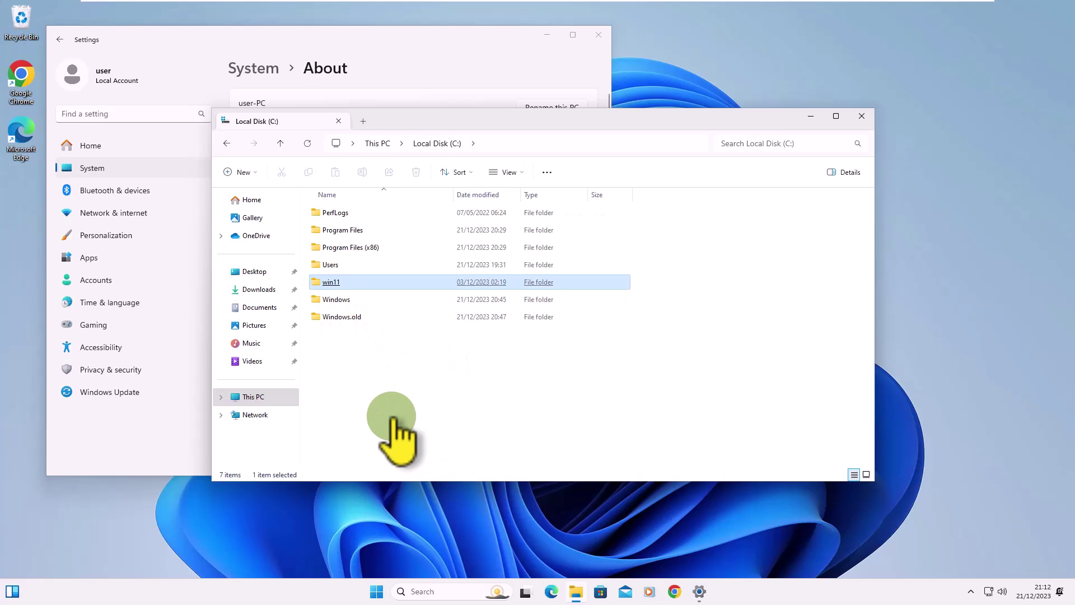
{"action": "left_click", "coordinate": [363, 121]}
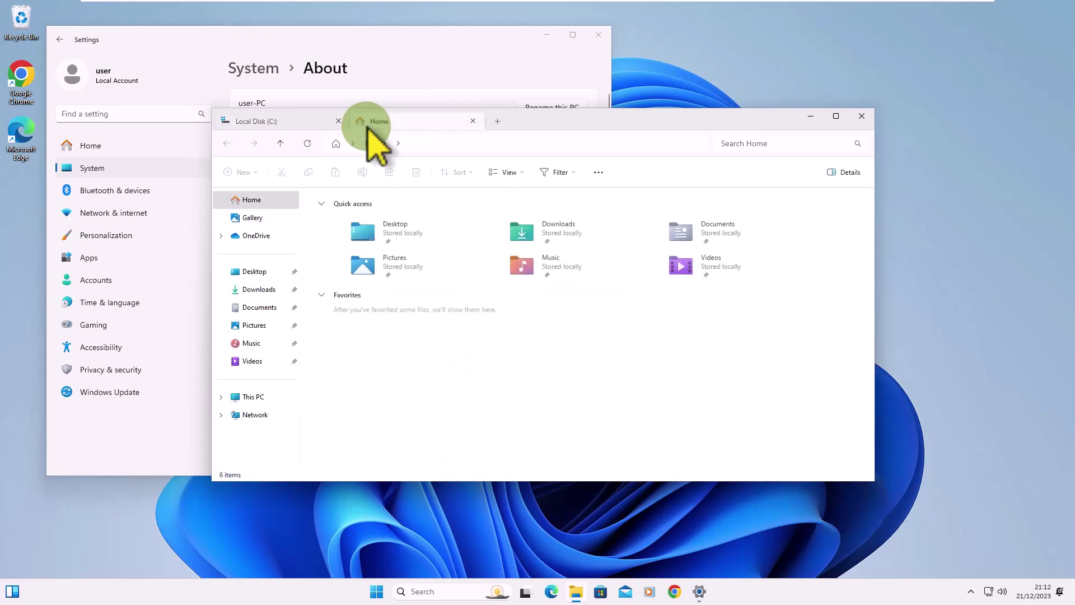
{"action": "left_click", "coordinate": [258, 289]}
{"action": "left_click", "coordinate": [349, 228]}
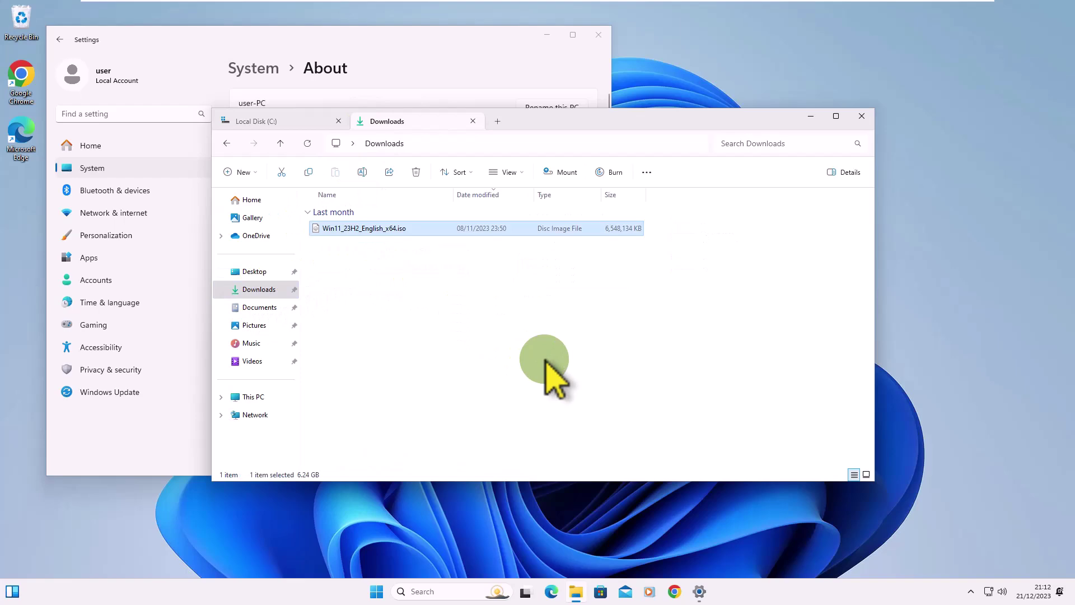
{"action": "left_click", "coordinate": [862, 116]}
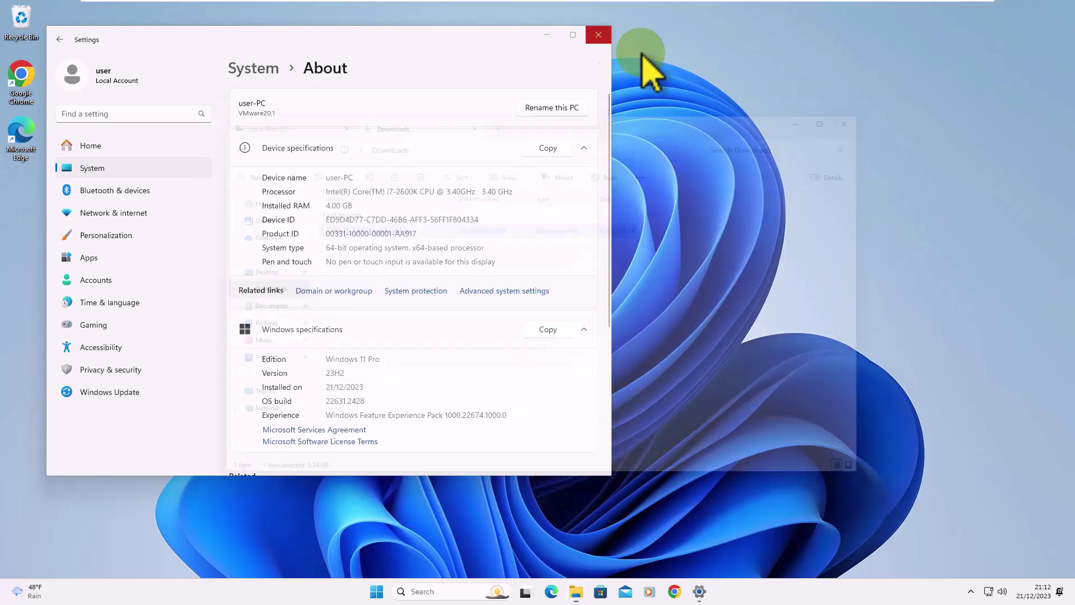
{"action": "left_click", "coordinate": [598, 35]}
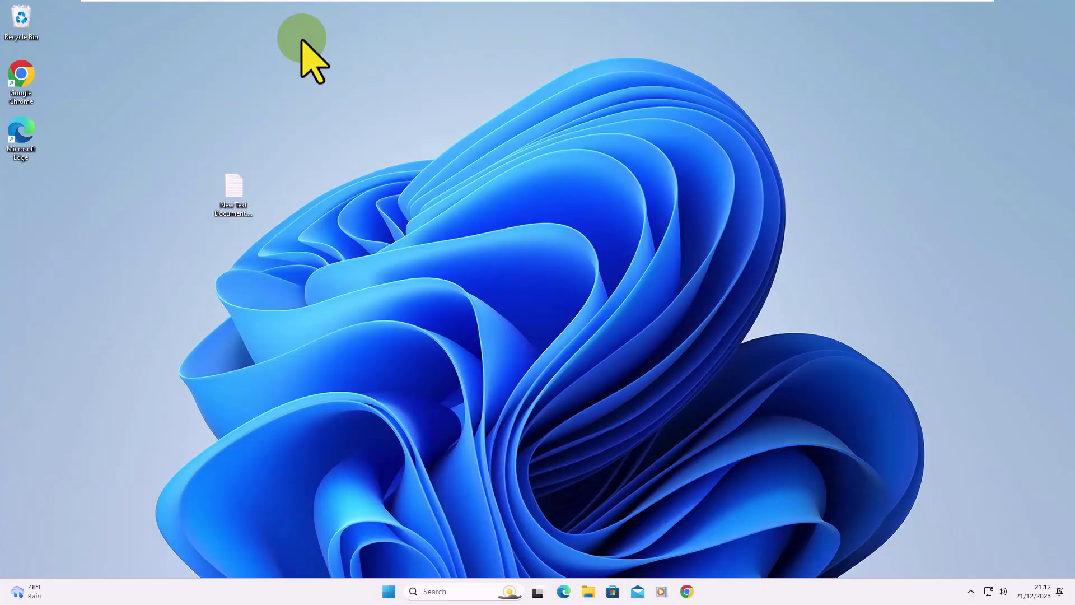